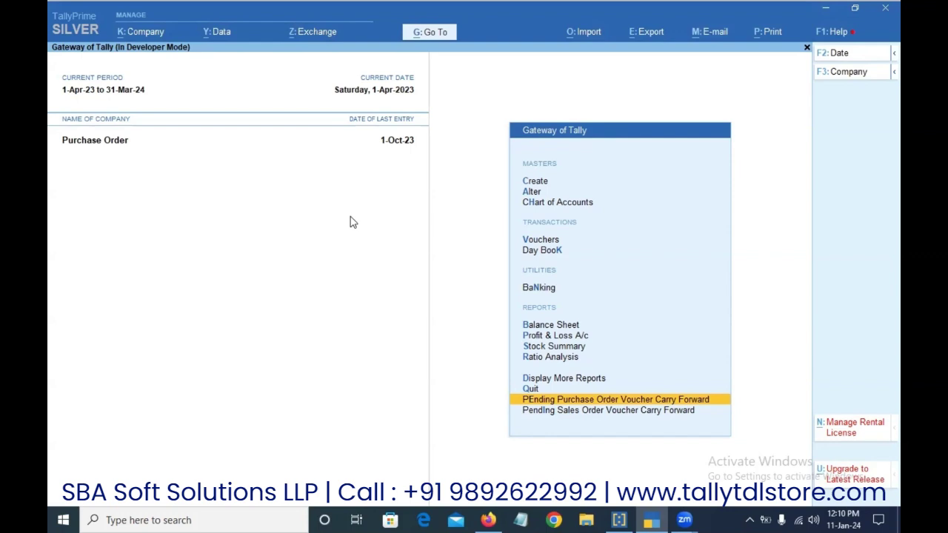
- Review the locally configured TDL files and their load status, then return to the Gateway of Tally
key("ctrl+alt+t")
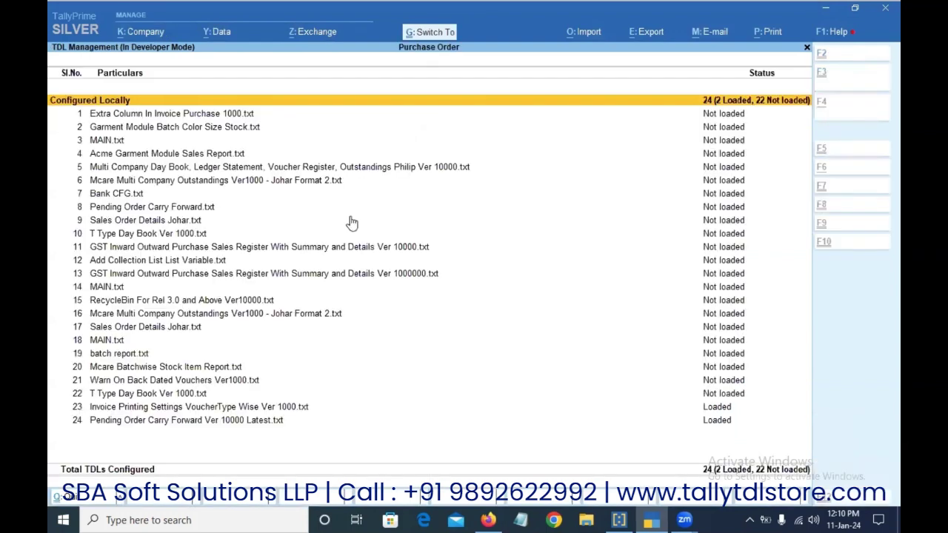
left_click(831, 173)
key("Escape")
key("Escape")
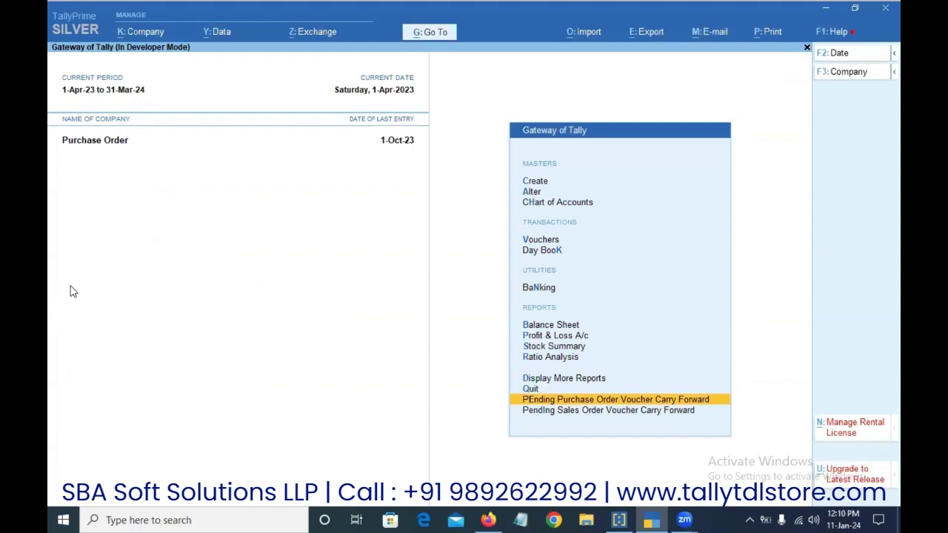
- View the Day Book for the period 1-Apr-23 to 1-Oct-23
key("Return")
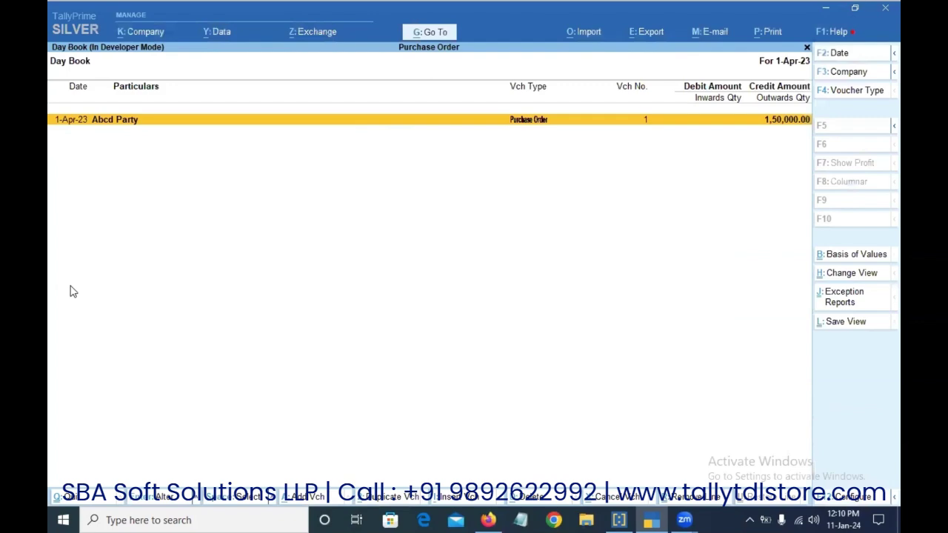
key("alt+F2")
key("Return")
key("Return")
key("Down")
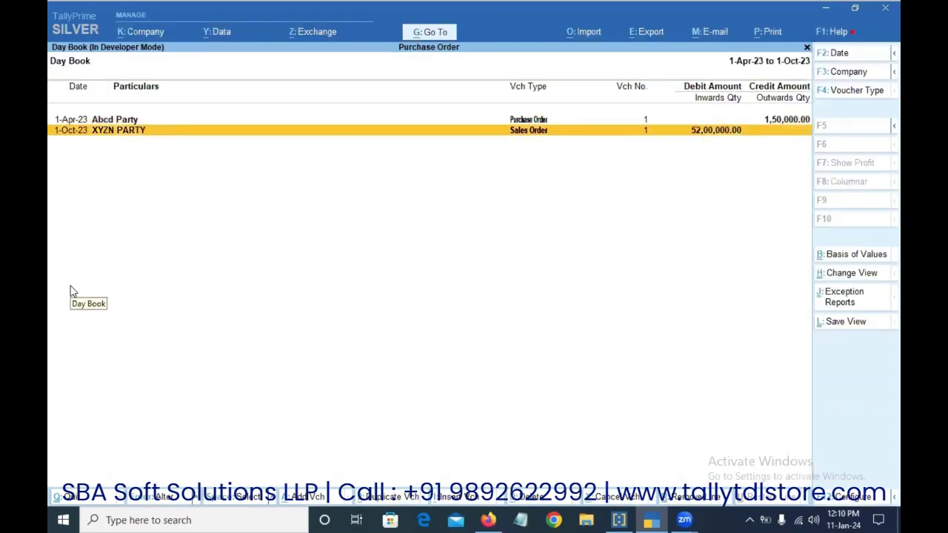
- Open the Abcd Party purchase order from the Day Book and go through its order and party details
key("Up")
key("Return")
key("Return")
key("Return")
key("Return")
key("Return")
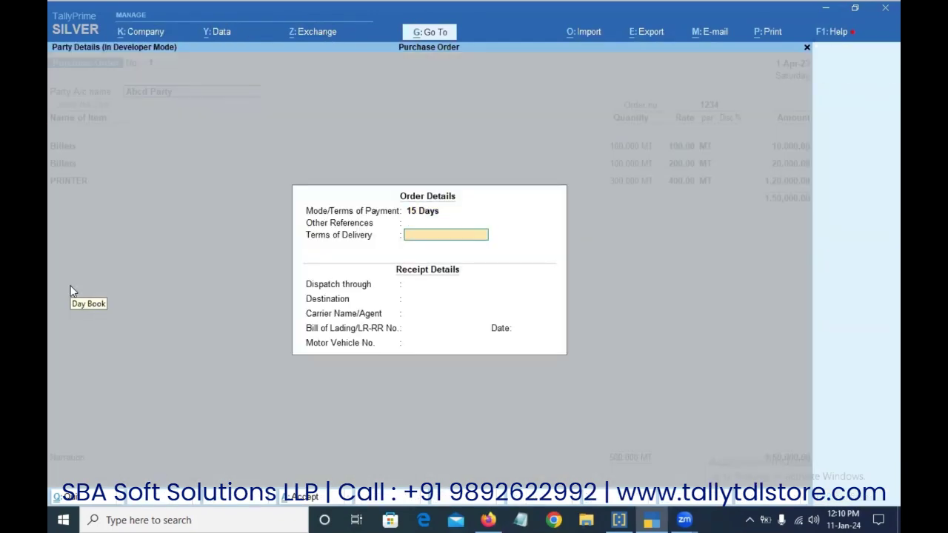
key("ctrl+a")
key("Return")
key("Return")
key("Return")
key("Return")
key("Return")
key("Return")
key("Return")
key("Return")
key("Return")
key("Return")
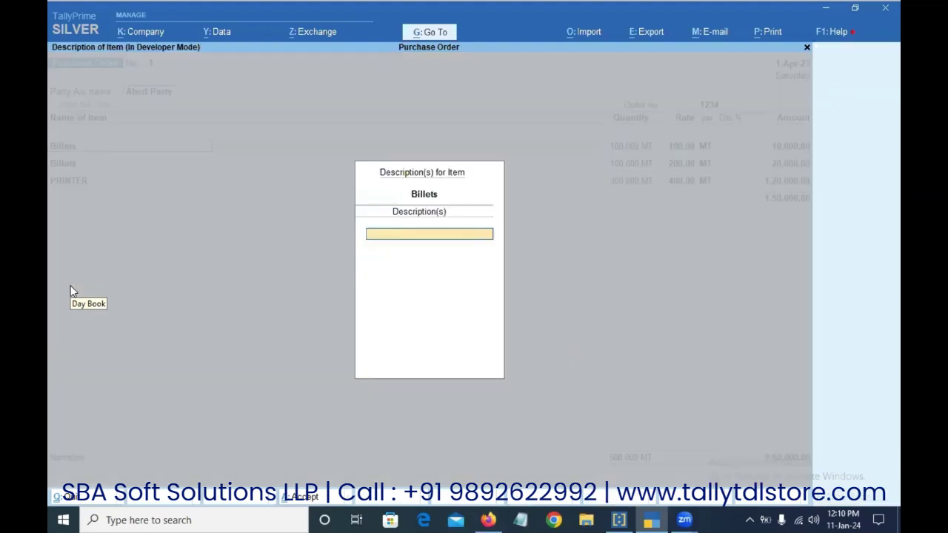
- Examine the Billets allocations and accounting details in the purchase order, and leave it without saving
key("Return")
key("Return")
key("Return")
key("Return")
key("Return")
key("Return")
key("Return")
key("Return")
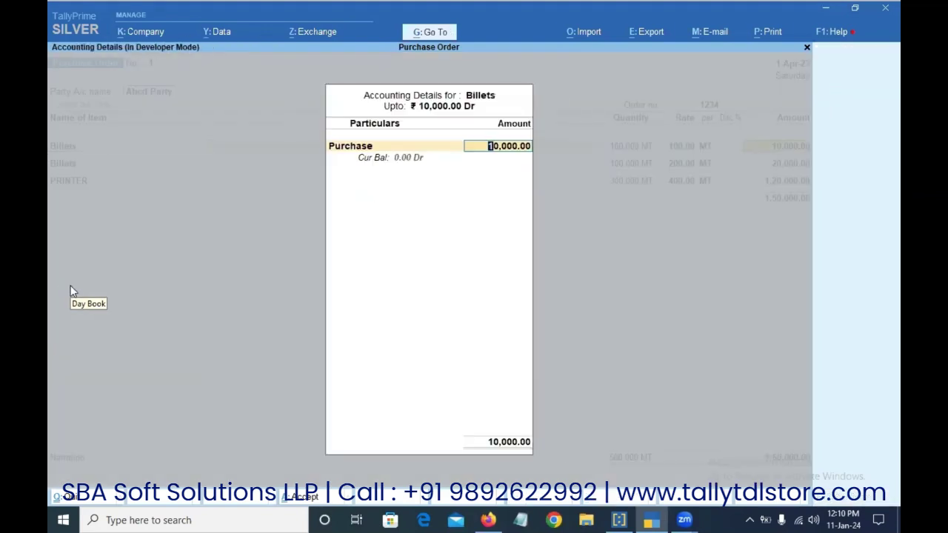
key("Return")
key("Return")
key("Escape")
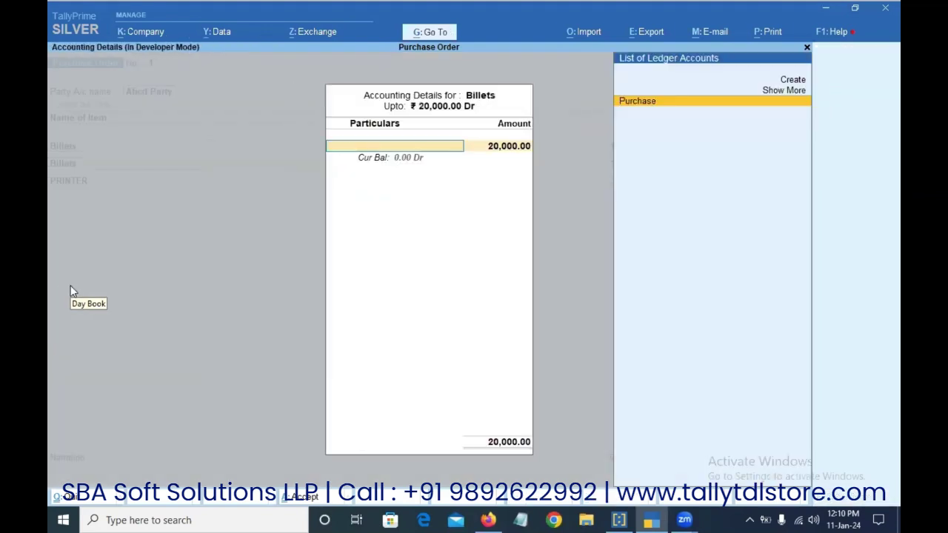
key("Escape")
key("Return")
key("Escape")
key("Return")
key("Escape")
- Reopen the Day Book, change its date, look into the listed order voucher and return to the Gateway of Tally
key("Return")
key("F2")
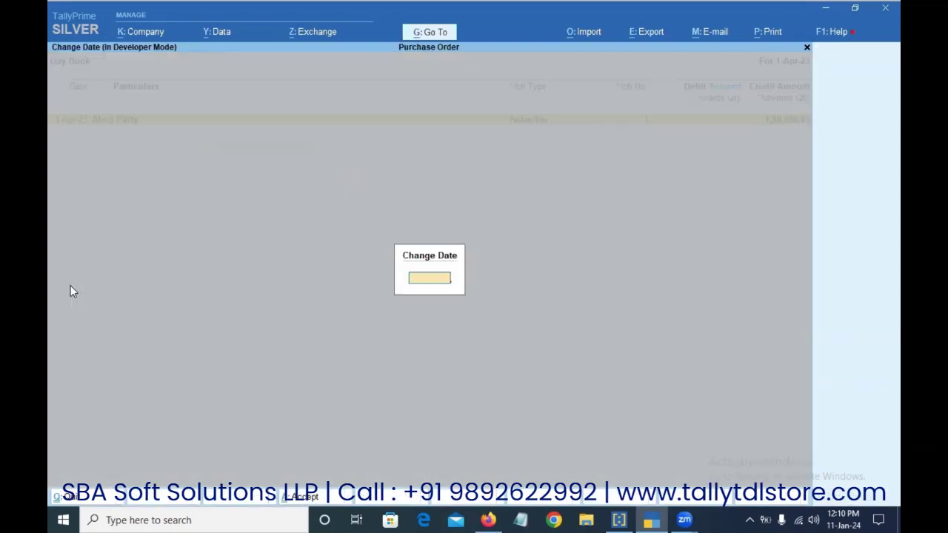
key("Return")
key("Down")
key("Return")
key("Escape")
key("Escape")
key("Return")
key("Escape")
key("Escape")
- Start a purchase voucher dated 1-May-23 with Abcd Party as the party account
key("v")
key("F9")
key("F2")
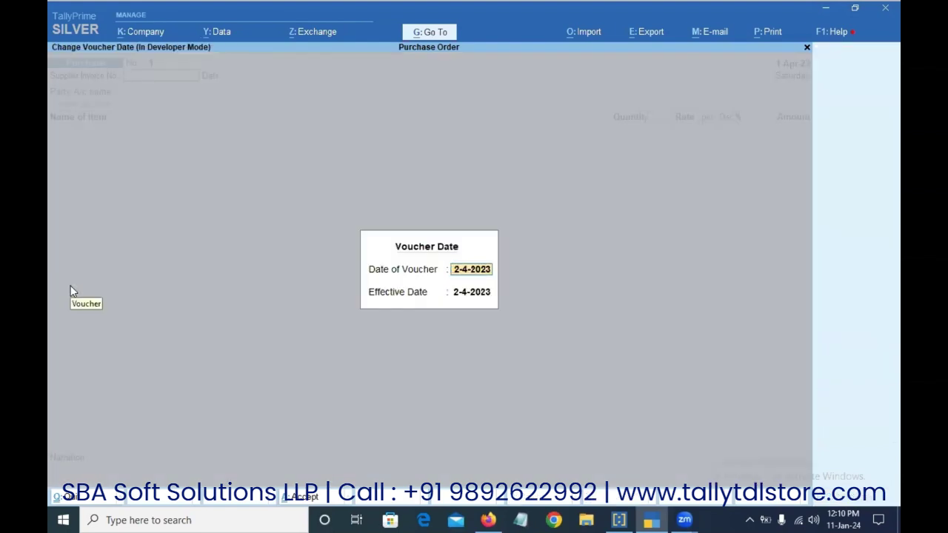
type("1-5")
key("Return")
key("Return")
key("Return")
type("arty")
key("Return")
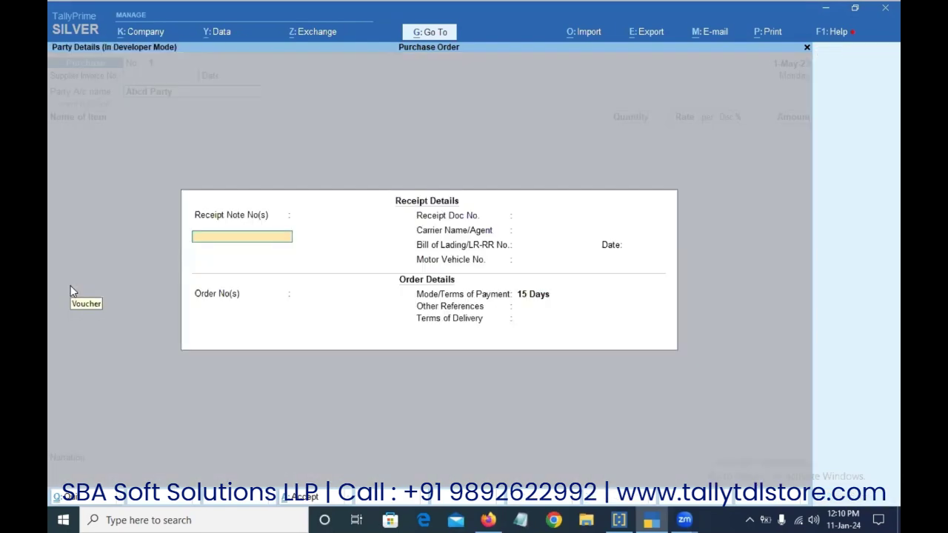
- Link Abcd Party's pending purchase order to the purchase voucher, leaving the receipt details blank
key("Return")
key("Return")
key("Return")
key("Return")
key("Return")
key("Return")
key("Return")
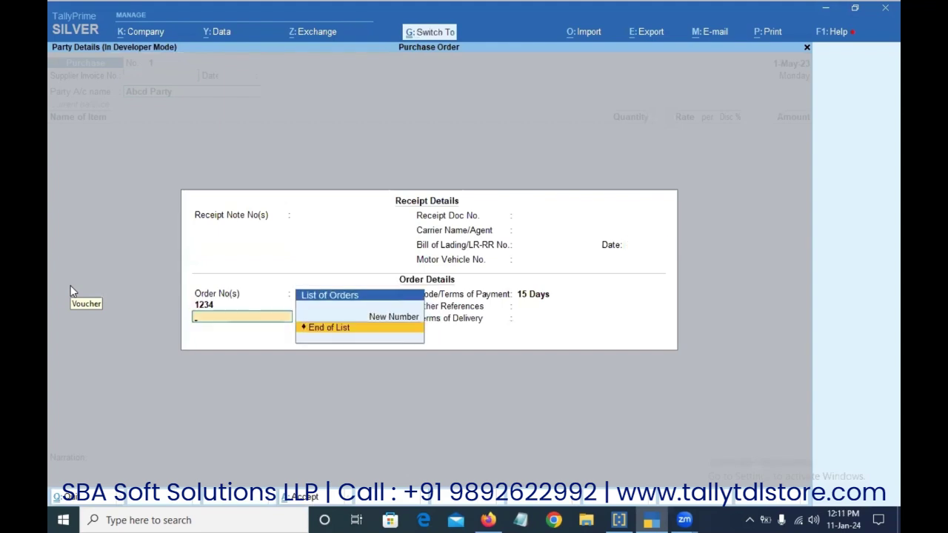
key("Return")
- Accept the purchase voucher's remaining order details and default supplier and consignee details
key("Return")
key("Return")
key("Return")
key("Return")
key("Return")
key("Return")
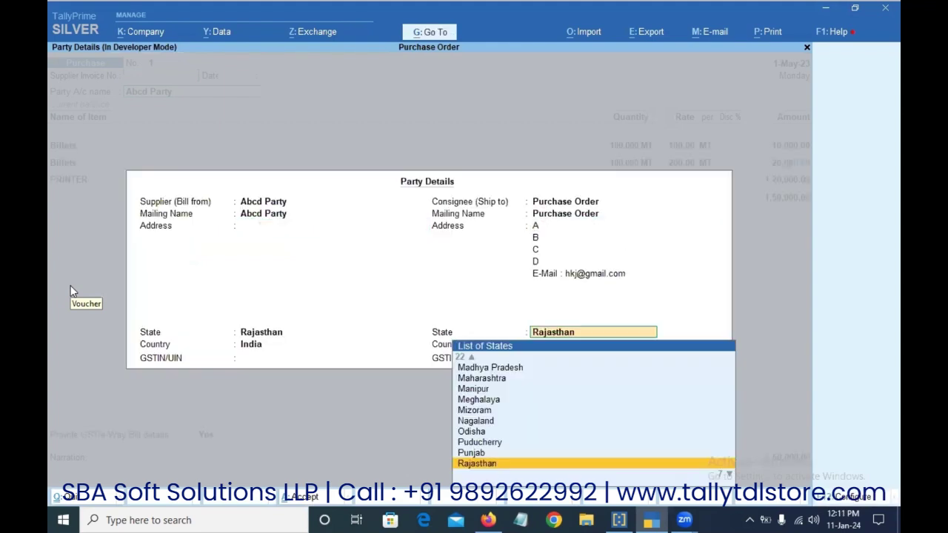
key("Return")
key("Return")
key("Return")
key("Return")
- Set the first Billets line's quantity to 30 MT, keeping the 100.00 rate, the Purchase ledger and default GST details
key("Return")
key("Return")
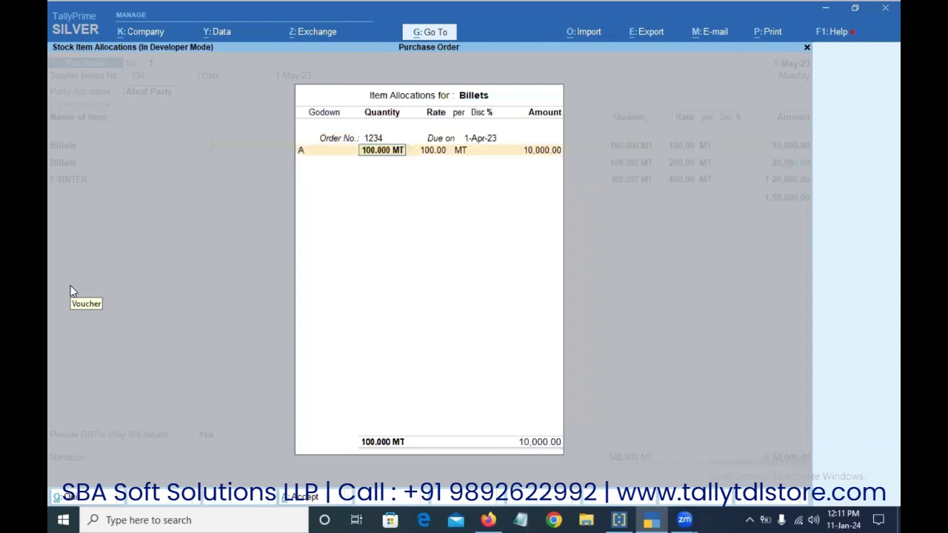
type("30")
key("Return")
key("Return")
key("Return")
key("Return")
key("Return")
key("Return")
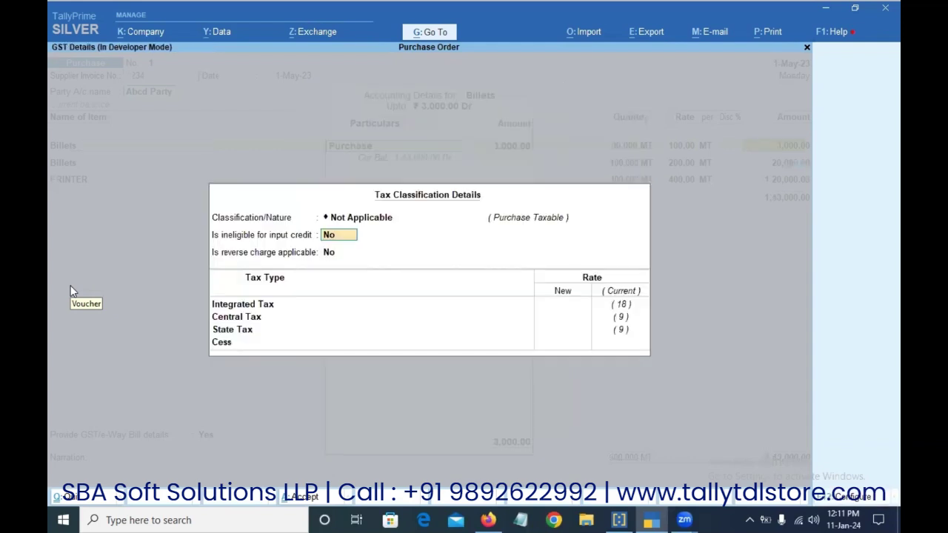
key("Return")
key("Return")
key("Return")
- Set the second Billets line's quantity to 50 MT, keeping the 200.00 rate and default accounting details
key("Return")
key("Return")
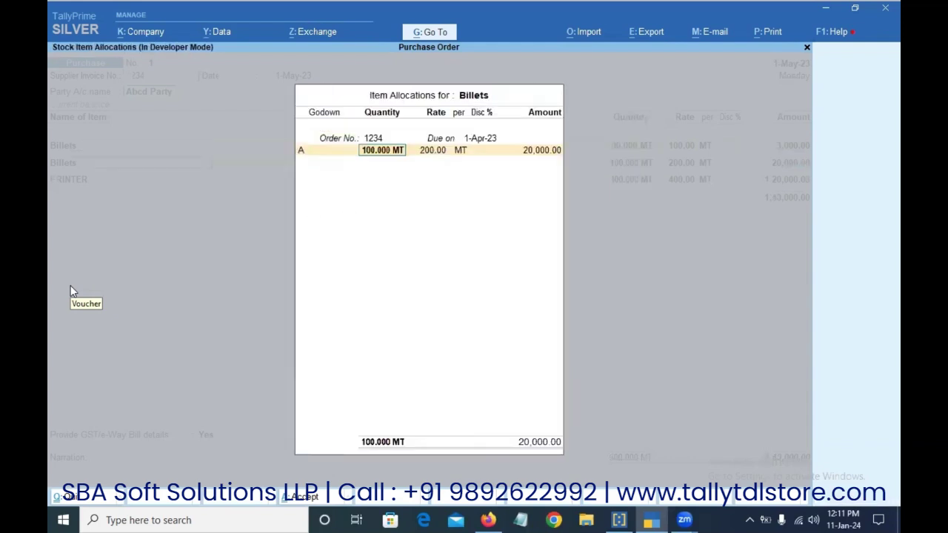
type("50")
key("Return")
key("Return")
key("Return")
key("Return")
key("Return")
key("Return")
key("Return")
- Set the PRINTER line's quantity to 100 MT, keeping the 400.00 rate and default accounting details
key("Return")
key("Return")
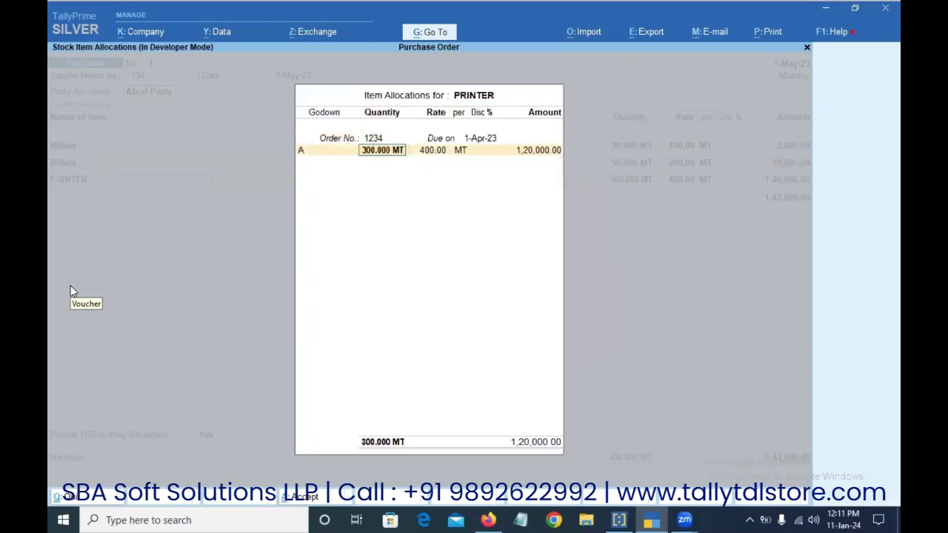
type("100")
key("Return")
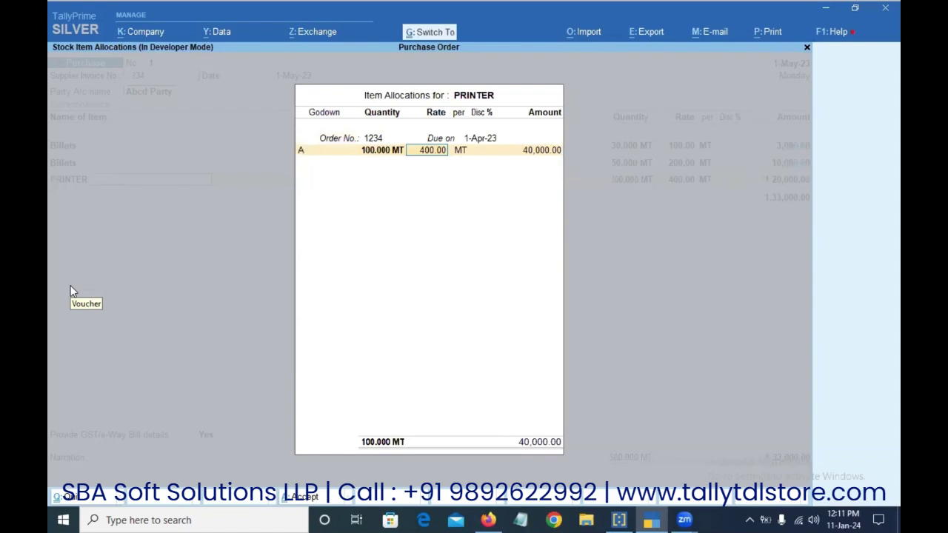
key("Return")
key("Return")
key("Return")
key("Return")
key("Return")
key("Return")
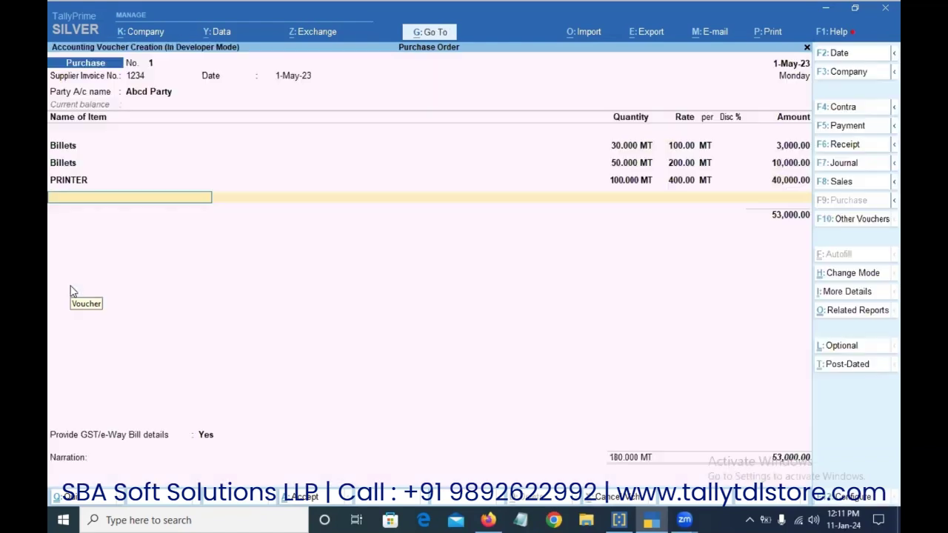
- Add the CGST and SGST ledgers to the purchase voucher and save it
type("cg")
key("Return")
key("Return")
type("Sg")
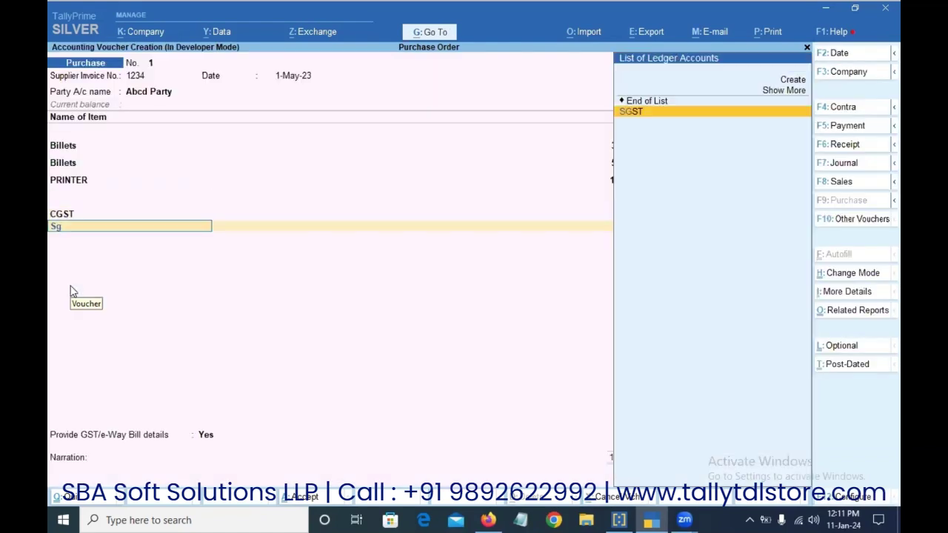
key("Return")
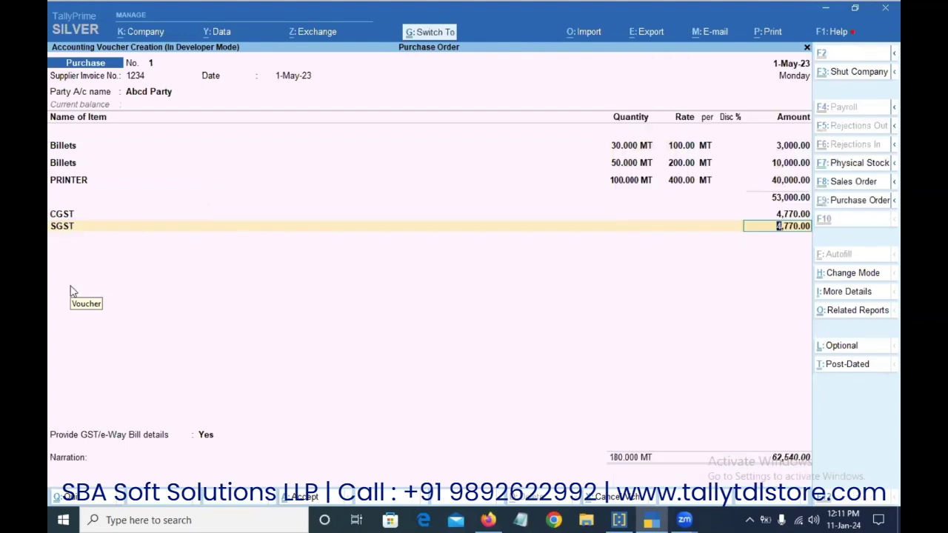
key("ctrl+a")
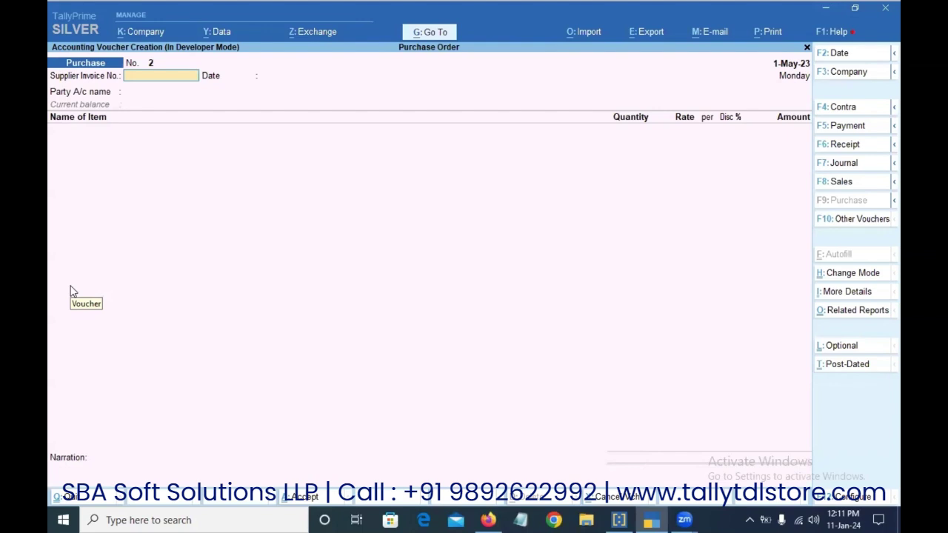
- Start a sales voucher dated 31-Dec-23 with XYZN PARTY as the party account
key("F2")
type("31-12")
key("Return")
key("F8")
key("Return")
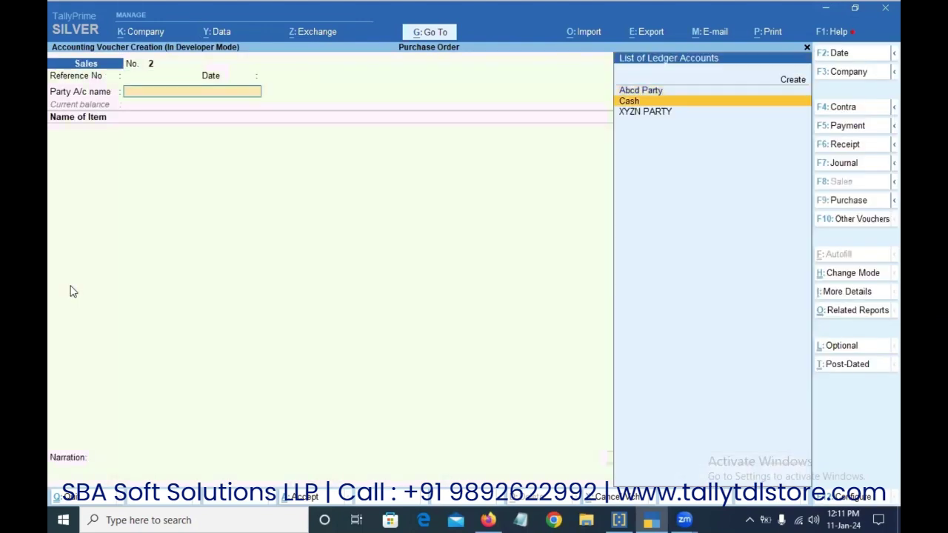
key("Down")
key("Return")
- Link XYZN PARTY's pending sales order to the sales voucher and accept the default dispatch and party details
key("Return")
key("Return")
key("Return")
key("Return")
key("Return")
key("Return")
key("Return")
key("Return")
key("Down")
key("Return")
key("ctrl+a")
key("ctrl+a")
- Set the Billets quantity allocated against the linked sales order to 200 MT, keeping the order's rate
key("Return")
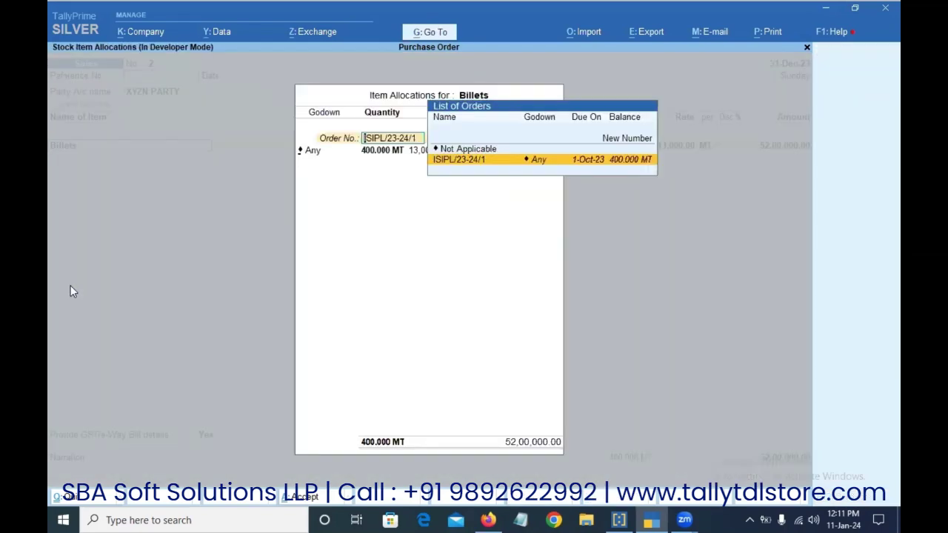
key("Return")
type("200")
key("Return")
key("Return")
key("Return")
key("Return")
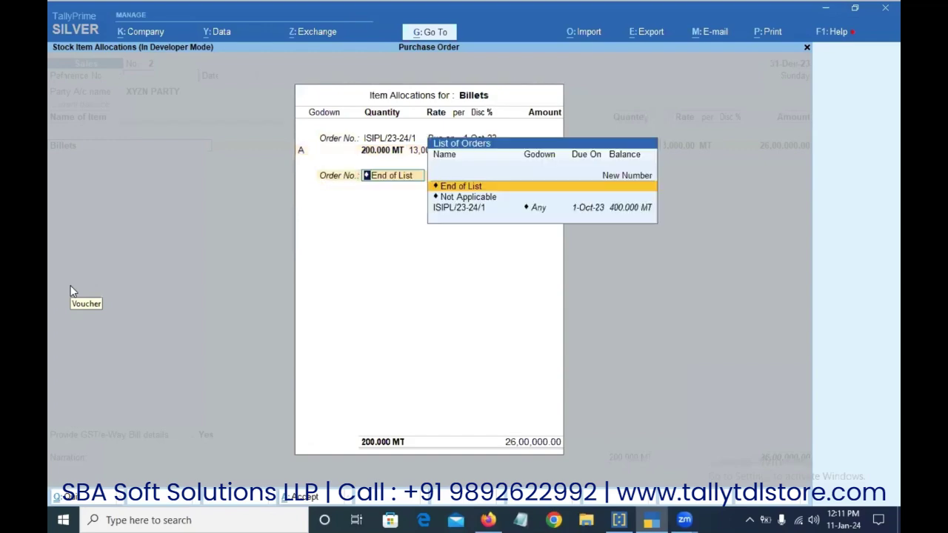
key("Return")
key("Return")
- Add the CGST and SGST ledgers to the sales voucher and save it
key("Return")
key("Return")
key("Return")
type("Sg")
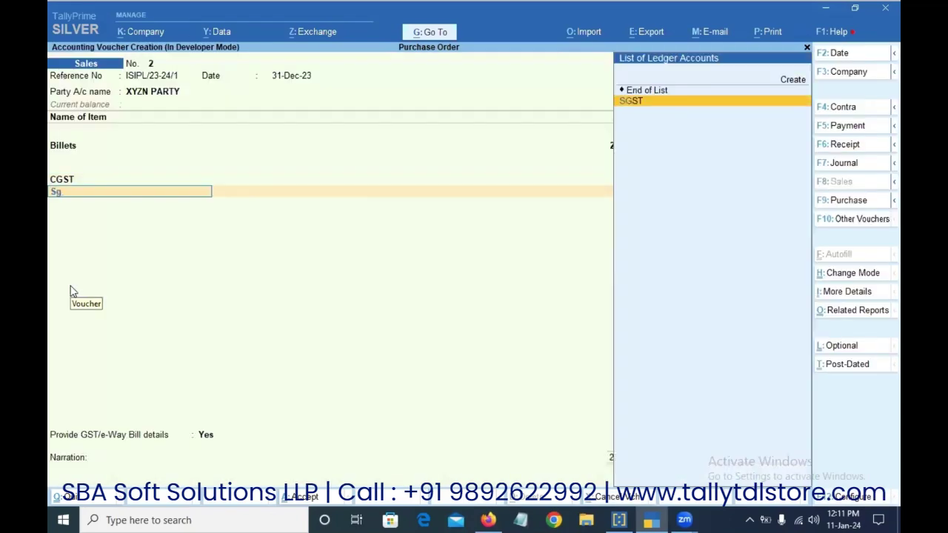
key("Return")
key("Return")
key("Return")
key("Return")
key("ctrl+a")
key("ctrl+a")
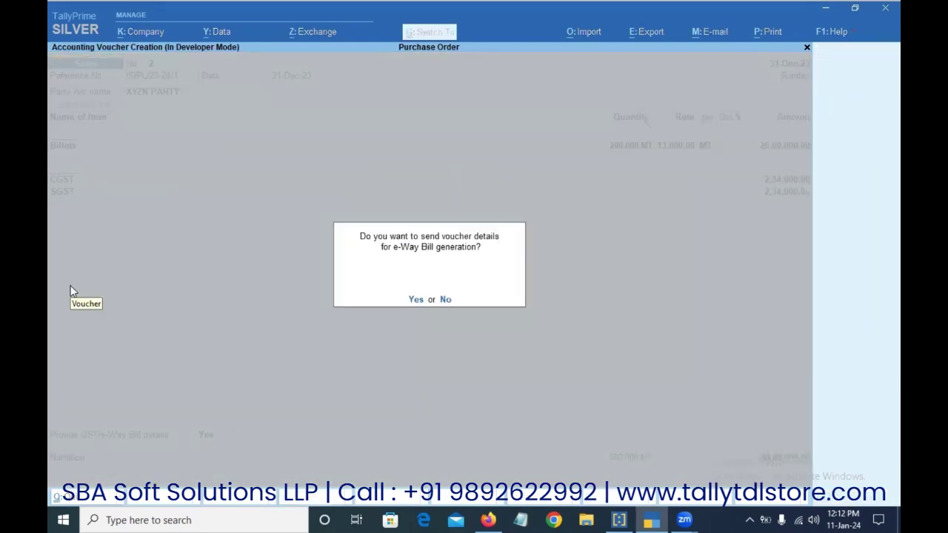
- Decline sending the sales voucher for e-Way Bill generation, close voucher entry and go to Display More Reports
key("n")
key("Escape")
key("d")
key("Up")
key("Up")
key("Up")
key("Up")
key("Up")
key("Up")
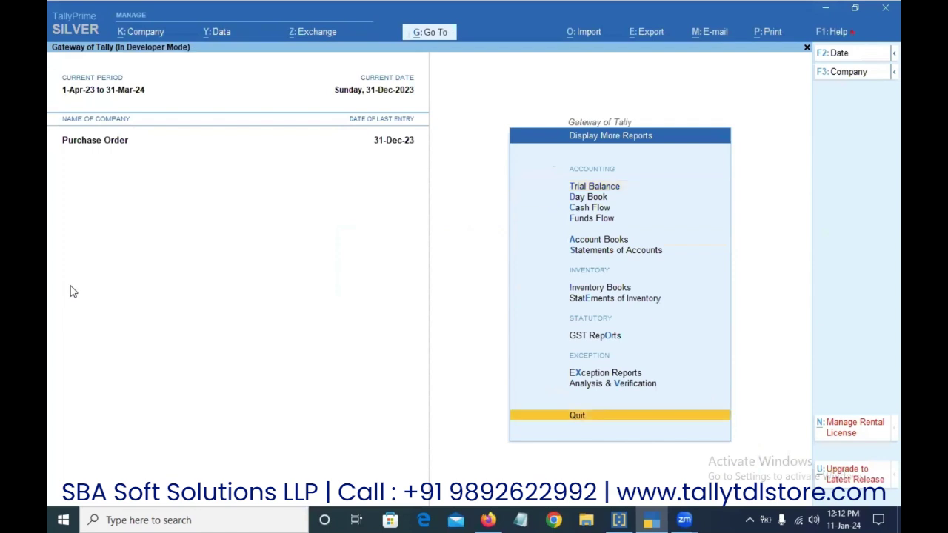
- Open the Purchase Order Outstandings report for all orders from the Statements of Inventory
key("Down")
key("Return")
key("Up")
key("Up")
key("Down")
key("Return")
key("Down")
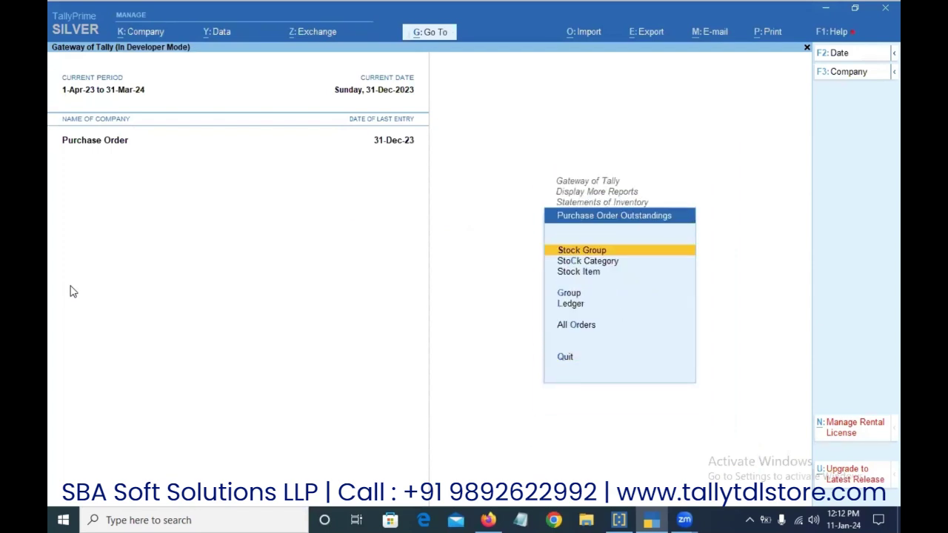
key("Down")
key("Down")
key("Down")
key("Down")
key("Return")
- Expand the outstanding purchase orders to examine the vouchers behind Billets and PRINTER, and condense the report again
key("Down")
key("Up")
key("alt+F5")
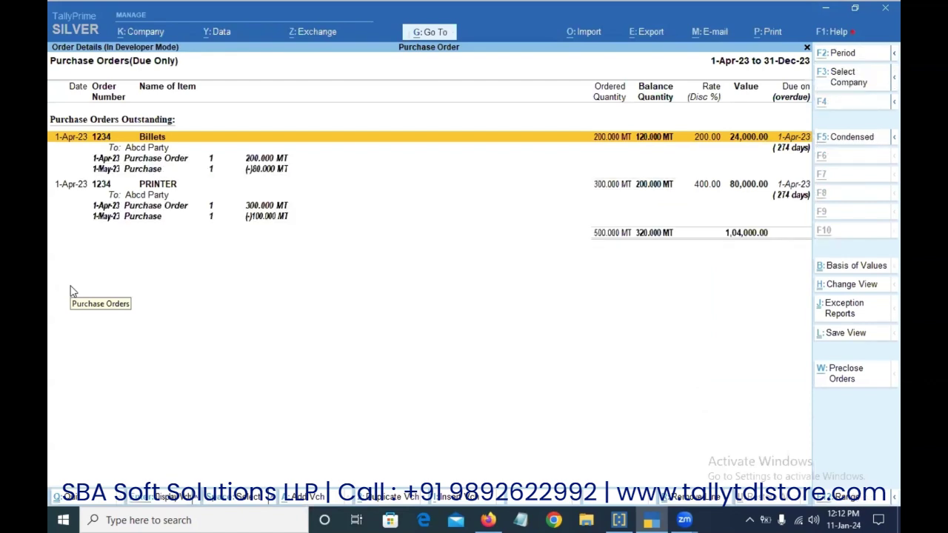
key("Down")
key("Down")
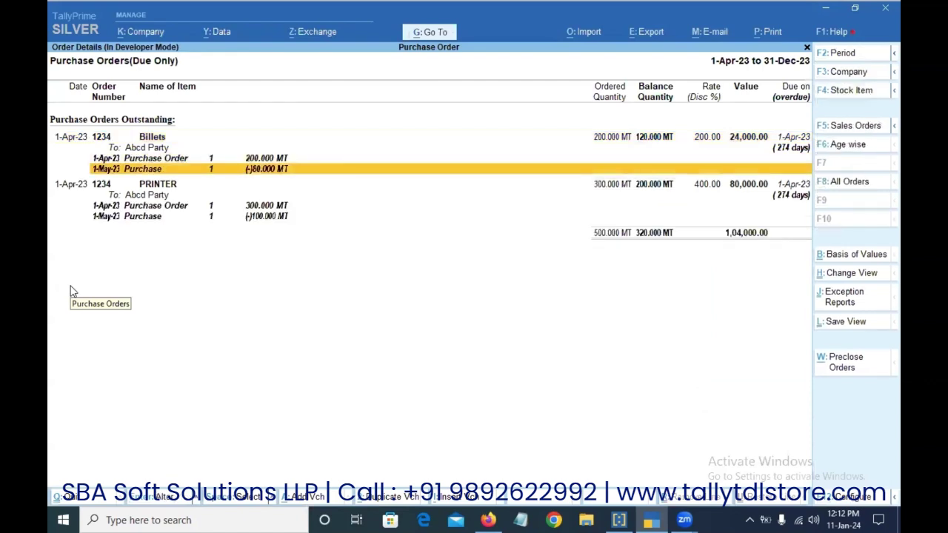
key("alt+F5")
key("alt+F5")
key("Down")
key("Down")
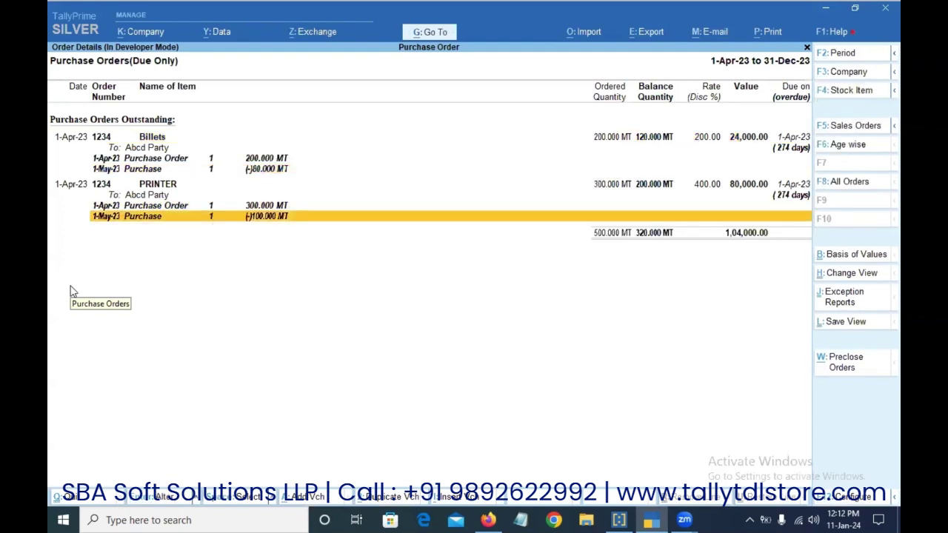
key("Up")
key("alt+F5")
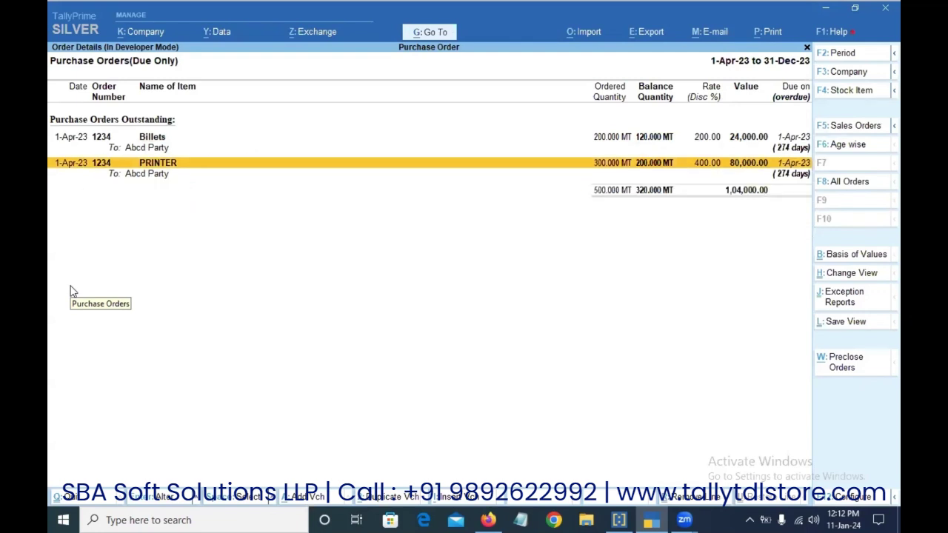
- Leave the purchase report and open the Sales Order Outstandings report for all orders
key("Escape")
key("Escape")
key("Up")
key("Return")
key("Down")
key("Down")
key("Down")
key("Down")
key("Down")
key("Return")
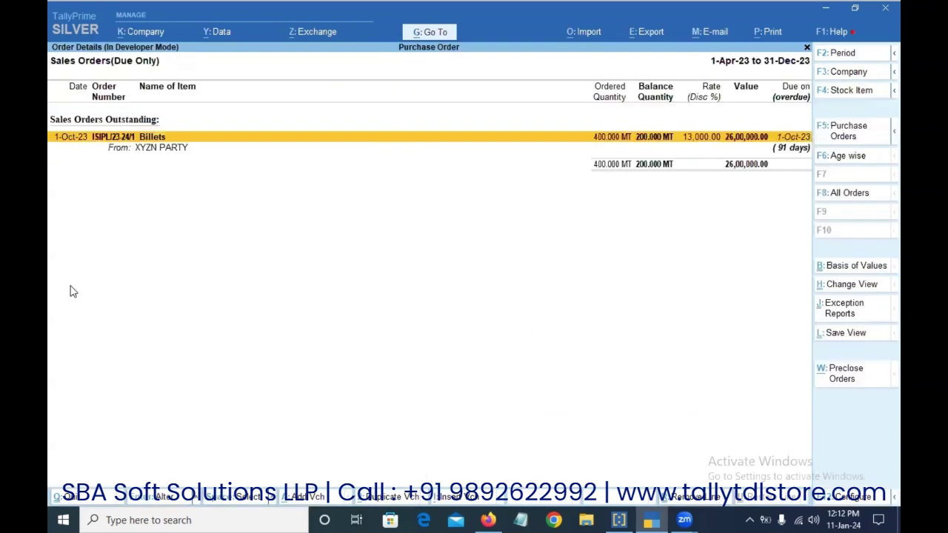
- Show the detailed view of XYZN PARTY's outstanding sales order to examine its vouchers, and return to Gateway of Tally
key("alt+F1")
key("Down")
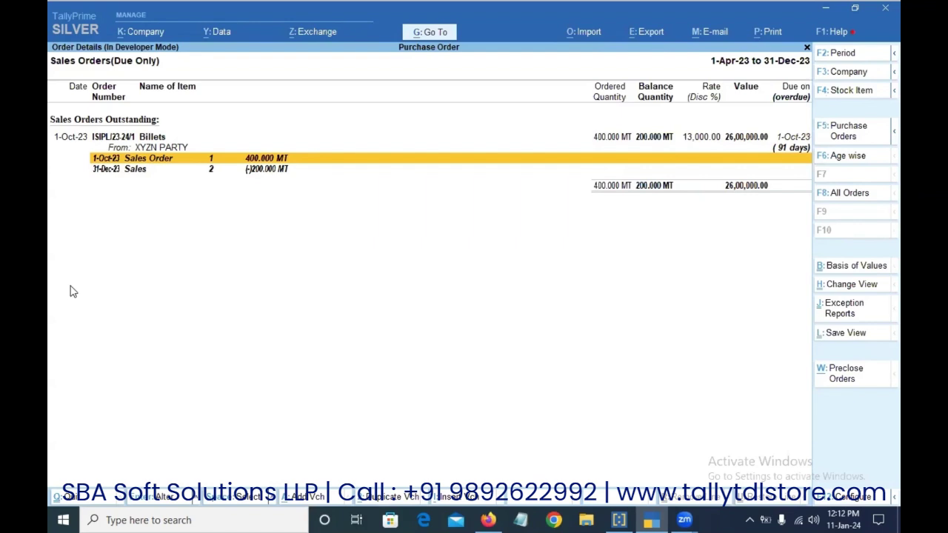
key("Escape")
key("Escape")
key("Escape")
key("Escape")
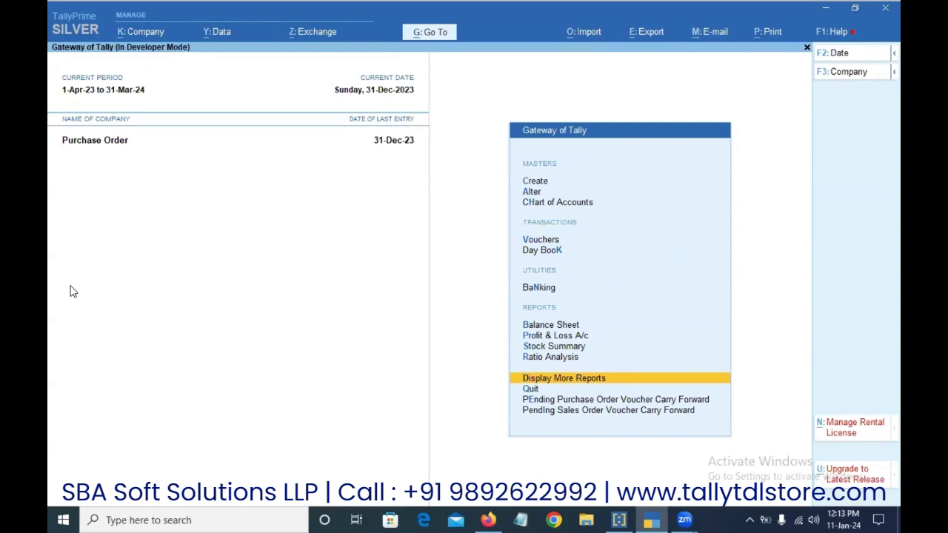
- Open Pending Purchase Order Voucher Carry Forward and post the carry-forward entry for Abcd Party's pending purchase order
key("Down")
key("Down")
key("Return")
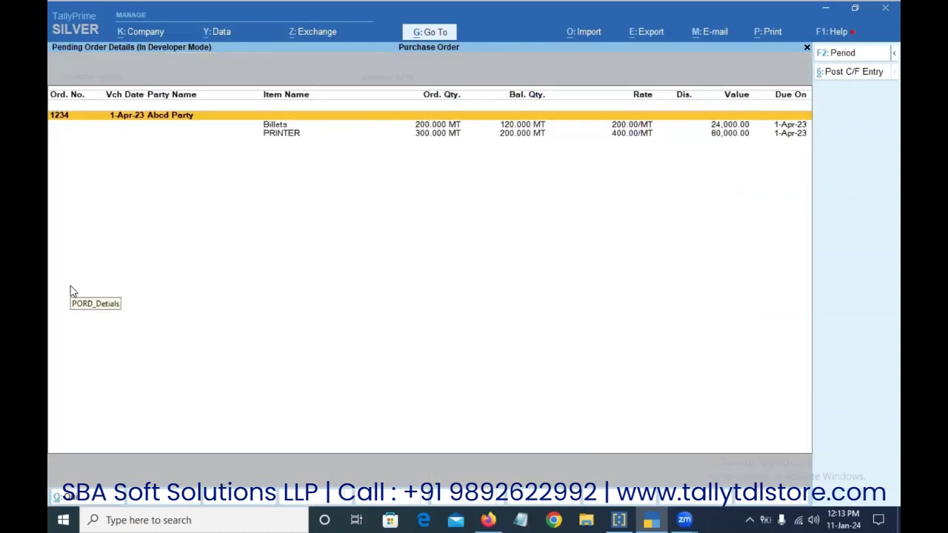
key("Escape")
key("Return")
left_click(786, 129)
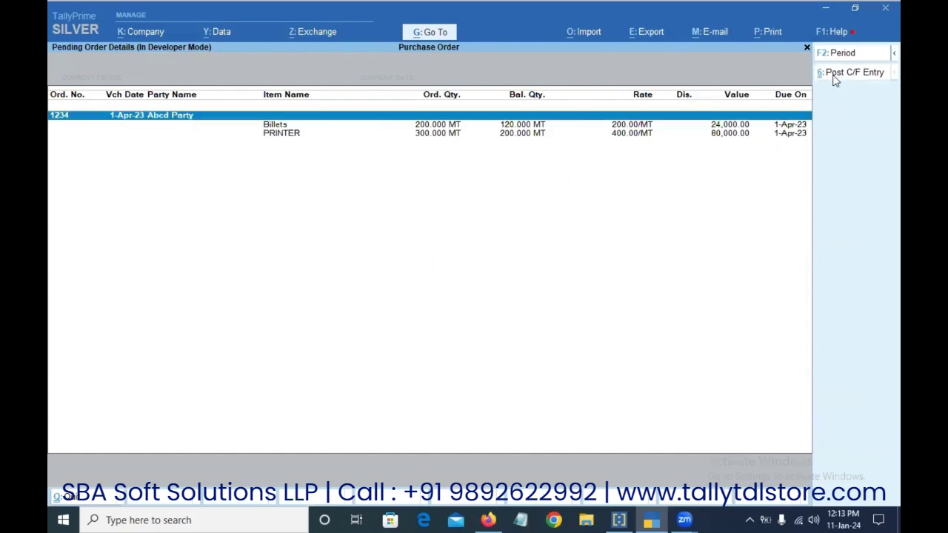
left_click(827, 71)
key("y")
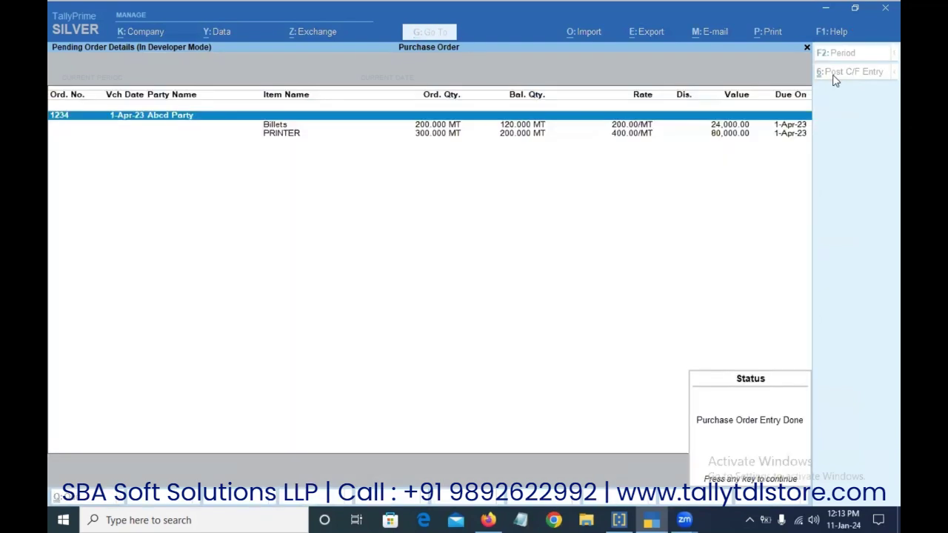
key("Return")
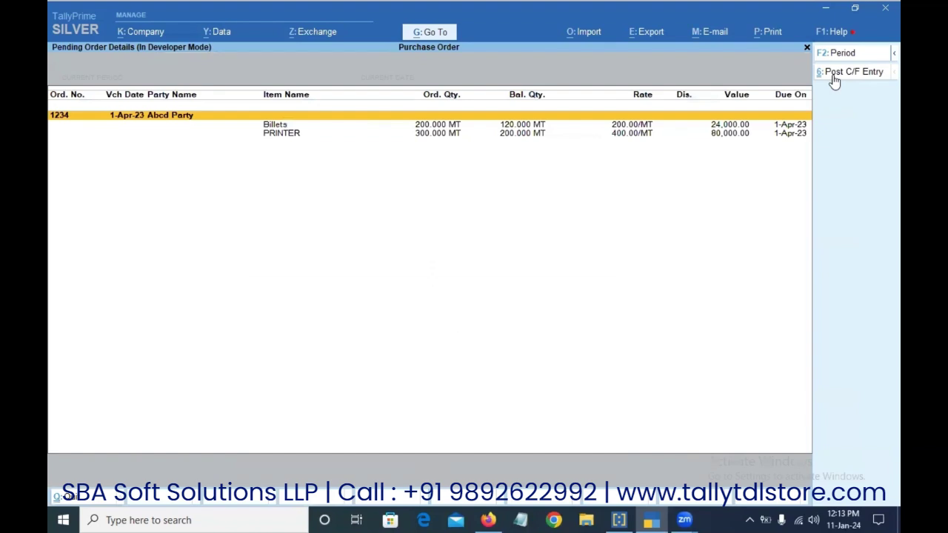
- Open Pending Sales Order Voucher Carry Forward and post the carry-forward entry for XYZN PARTY's pending sales order
key("Escape")
key("Down")
key("Return")
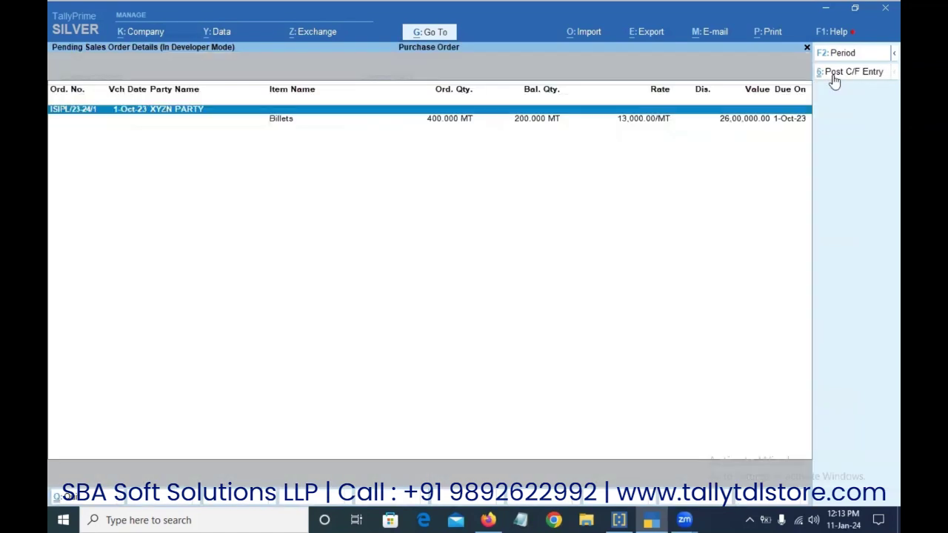
left_click(835, 74)
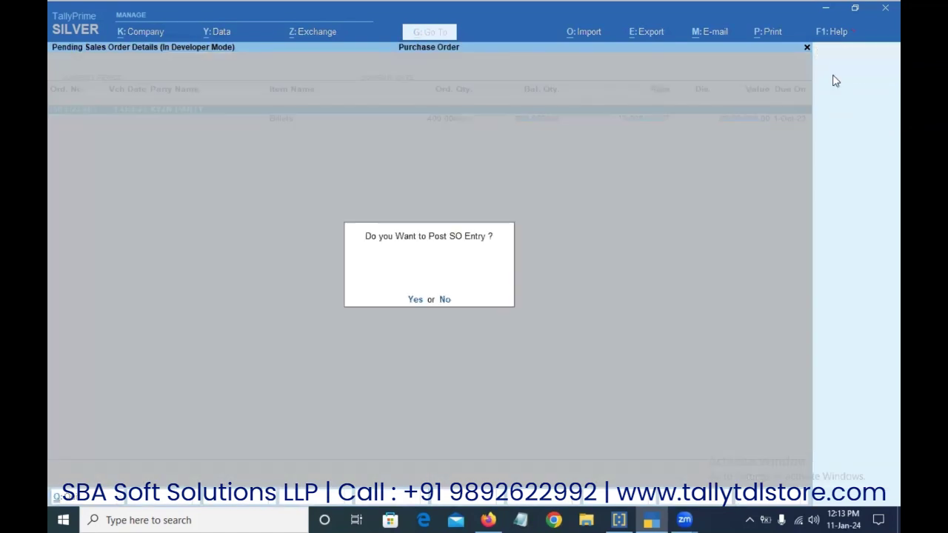
key("Return")
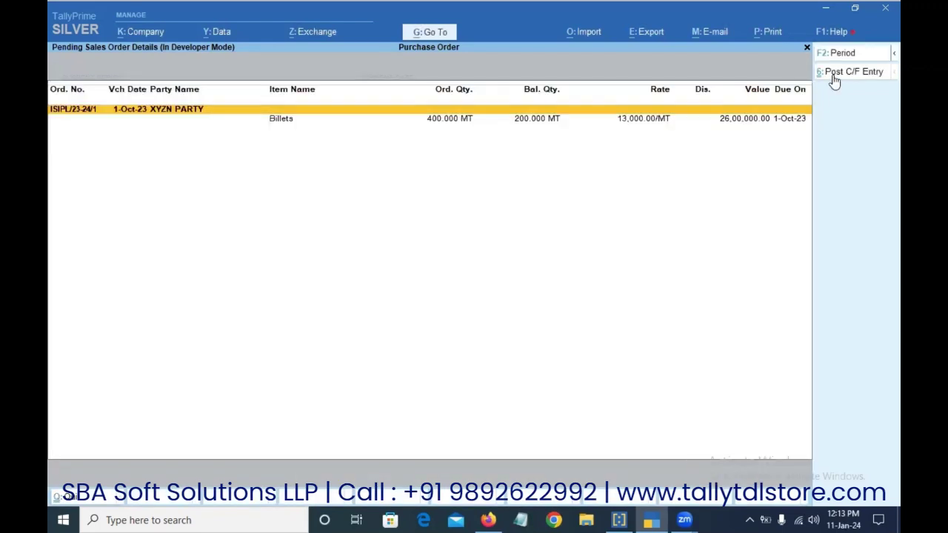
key("Escape")
key("alt")
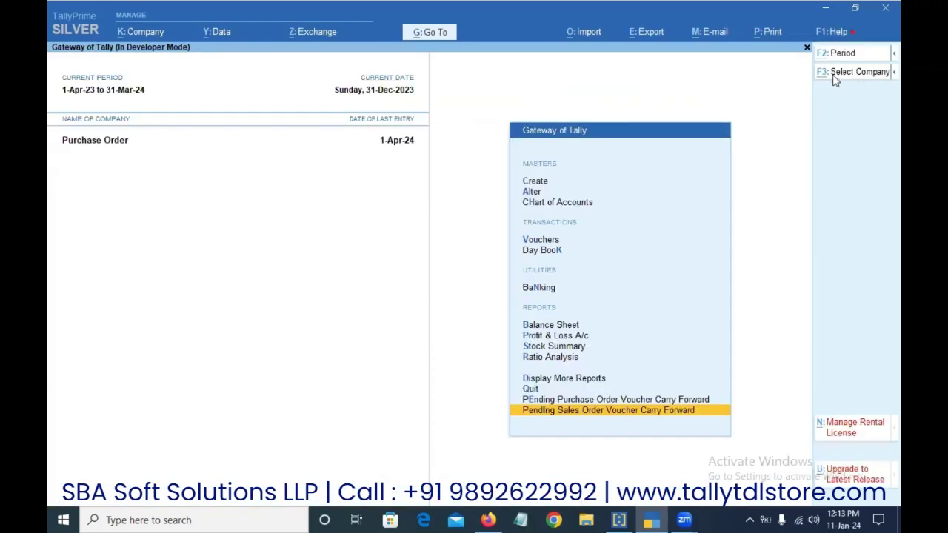
left_click(834, 75)
left_click(374, 193)
key("Escape")
key("alt+k")
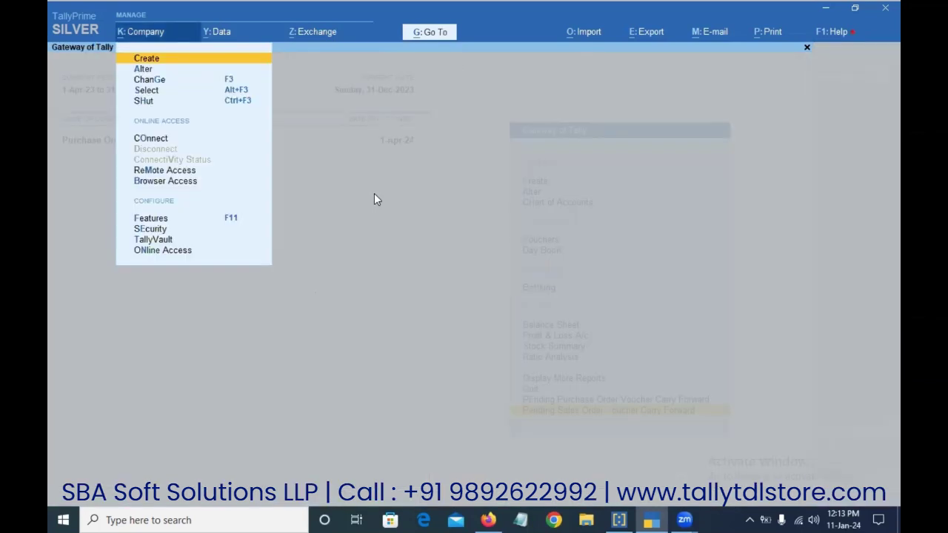
key("Down")
key("Down")
key("Down")
key("Down")
key("Down")
key("Down")
key("Up")
key("Up")
key("Up")
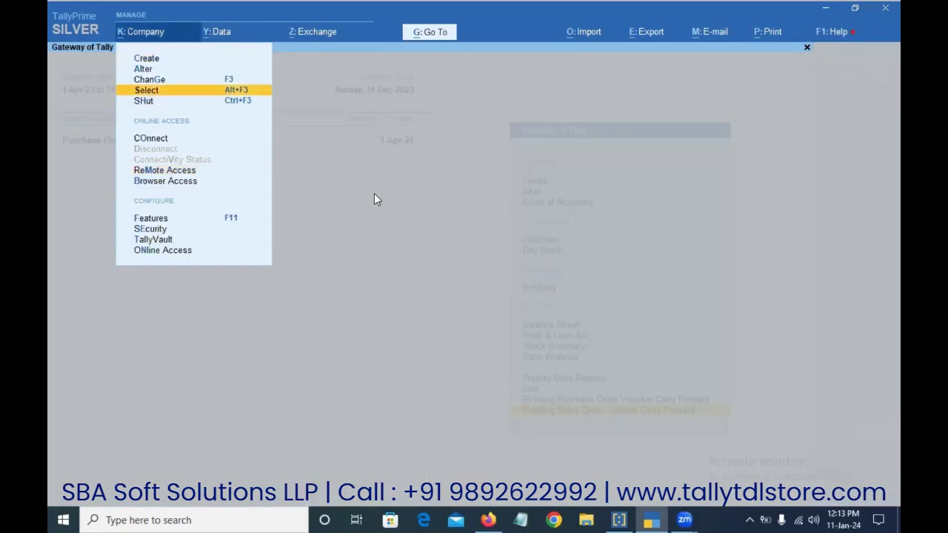
key("Return")
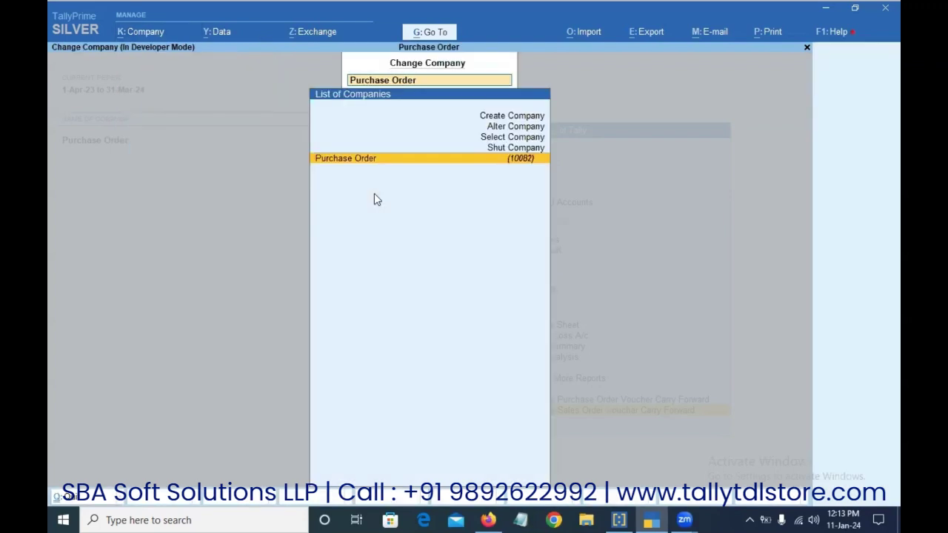
key("Return")
- Split the Purchase Order company's data from 1-Apr-24, keeping the suggested names for the two new companies
key("alt+k")
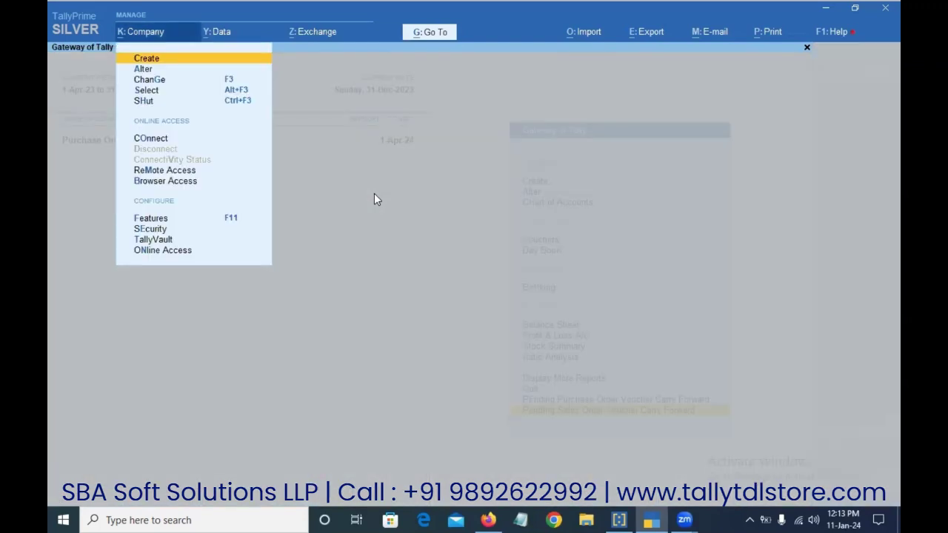
key("Right")
key("s")
key("Down")
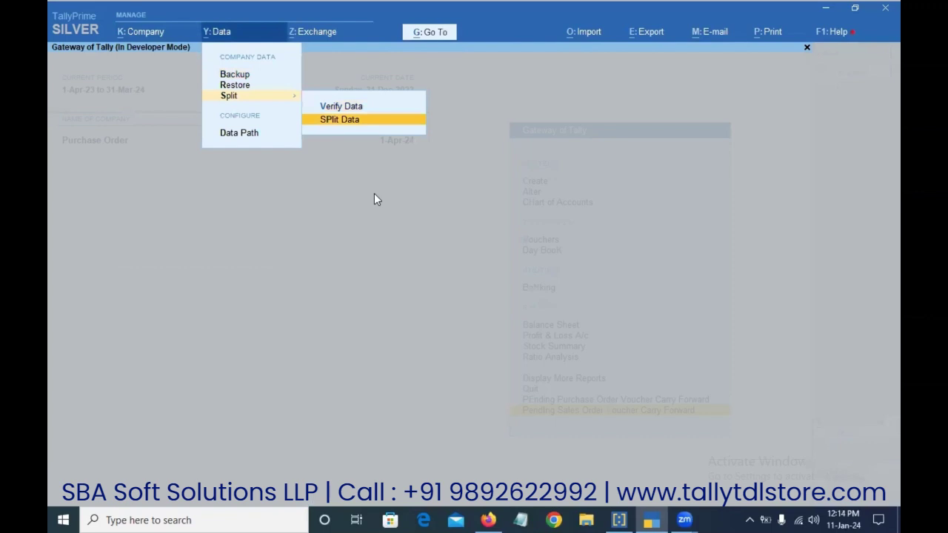
key("Return")
key("Return")
key("Return")
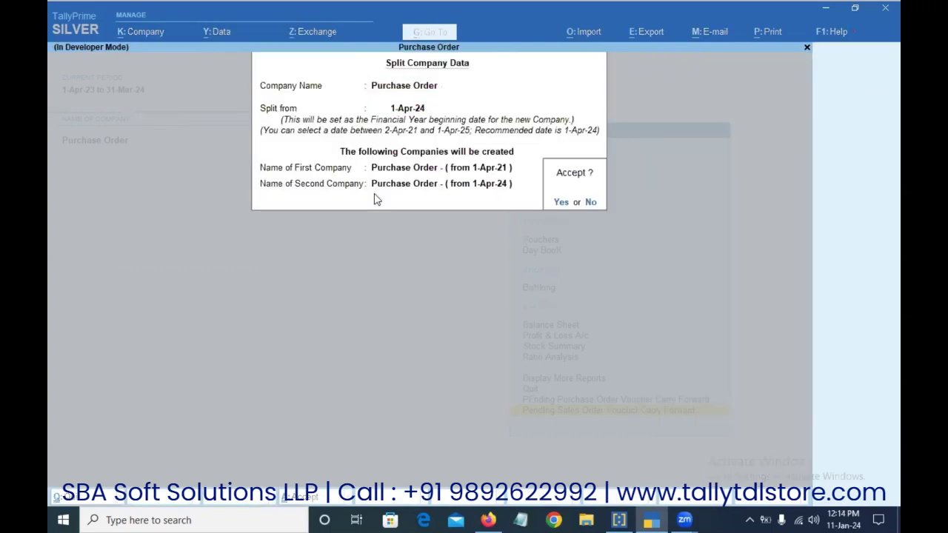
key("Return")
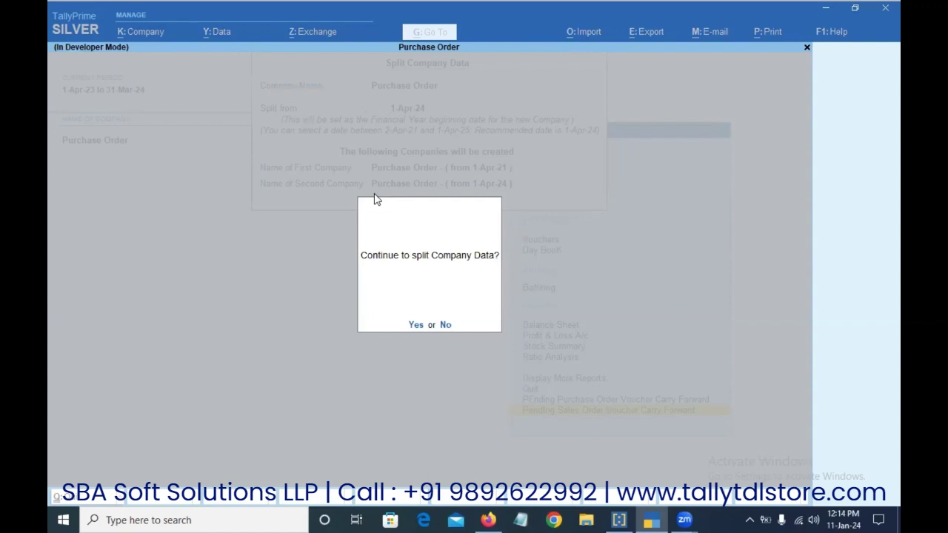
left_click(416, 326)
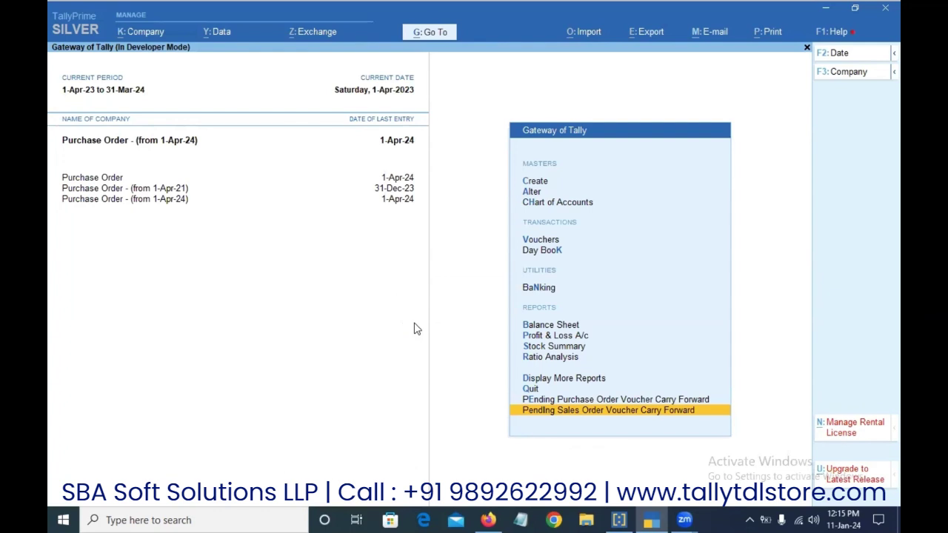
- Shut the original unsplit Purchase Order company
key("F3")
key("Up")
key("Up")
key("Up")
key("Return")
key("Up")
key("Up")
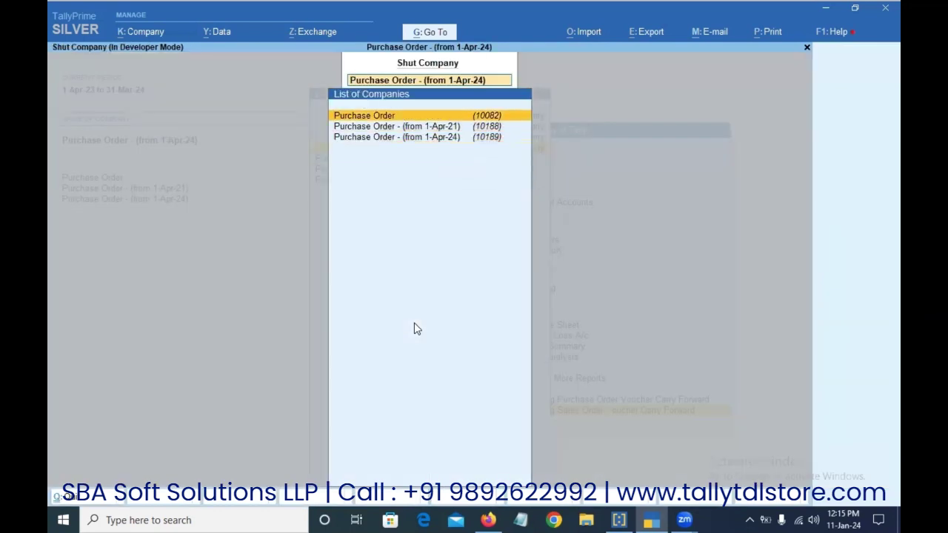
key("Return")
key("y")
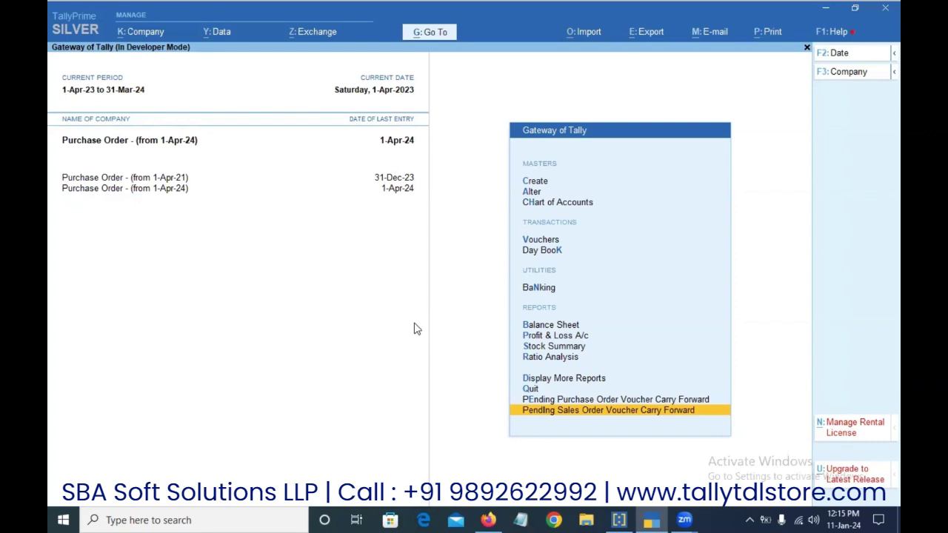
- Switch to the Purchase Order - (from 1-Apr-21) company and examine the vouchers in its Day Book
key("F3")
key("Up")
key("Return")
key("k")
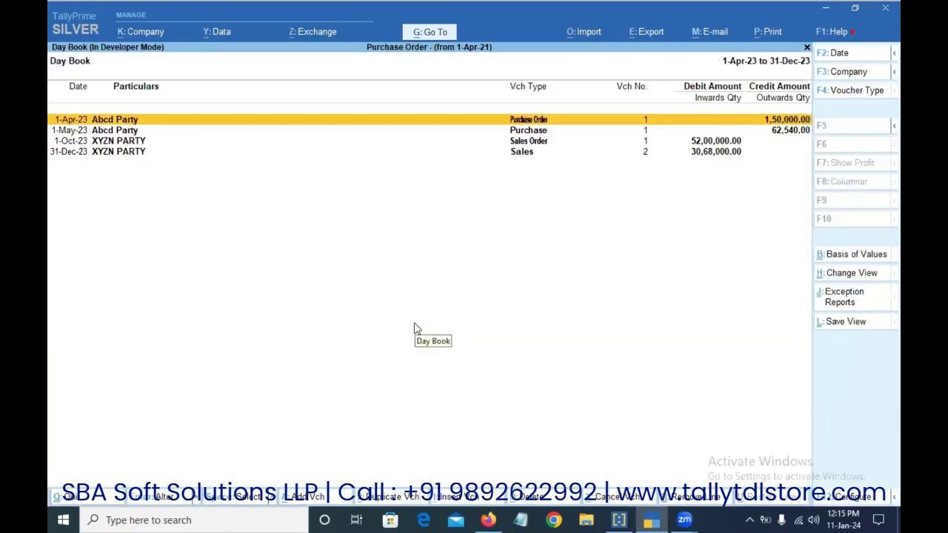
key("shift+Down")
key("shift+Down")
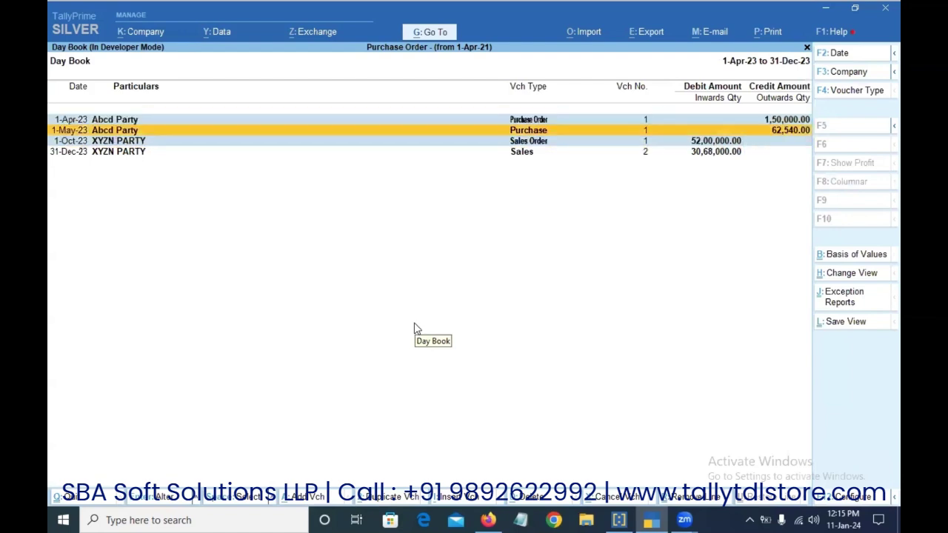
key("shift+Down")
- View the pending purchase order carry-forward details of the company starting 1-Apr-21, and close them
key("Down")
key("Down")
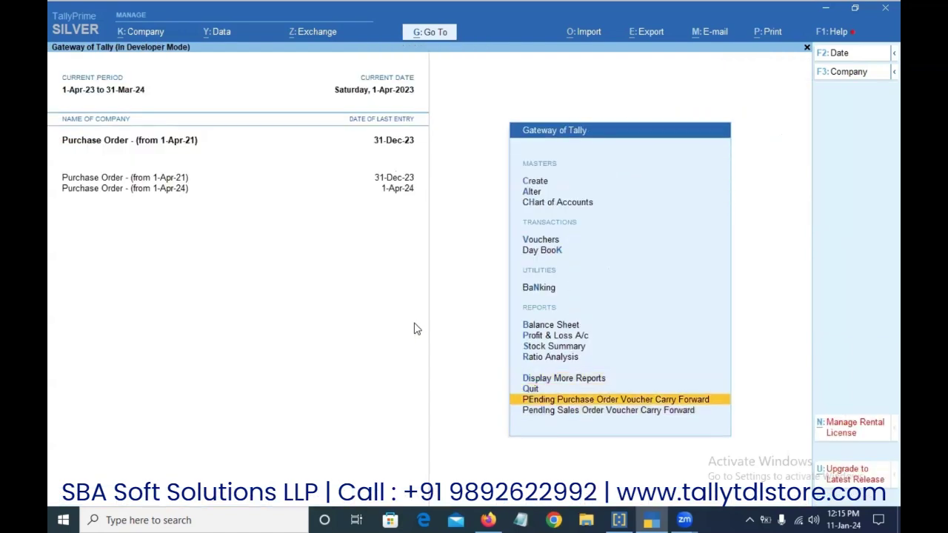
key("Return")
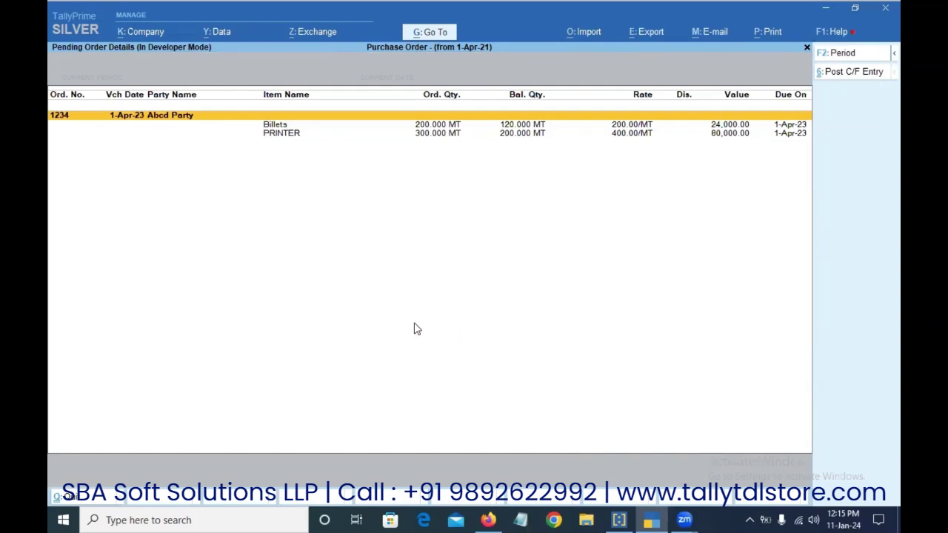
key("Escape")
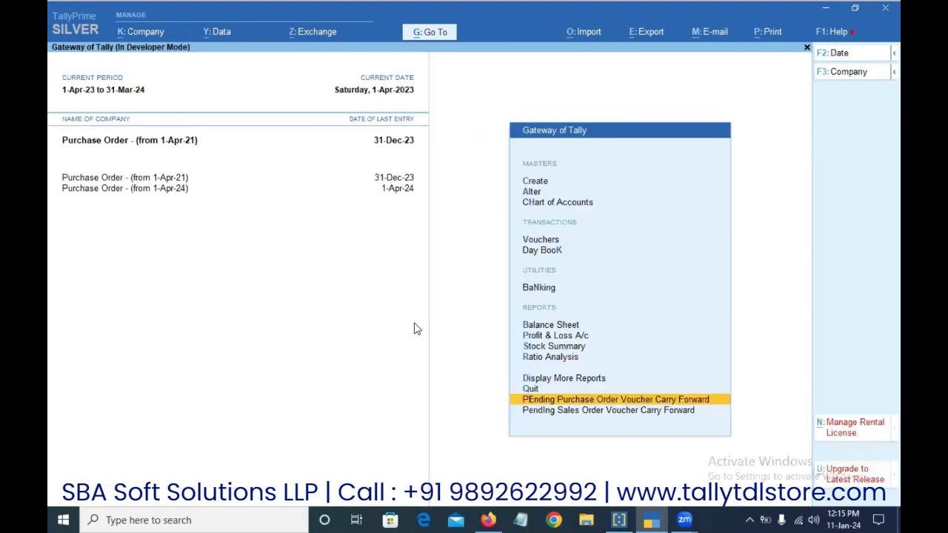
- Switch to the Purchase Order - (from 1-Apr-24) company and check its pending purchase order details, entering 31-3-24 for the period
key("F3")
key("Down")
key("Return")
key("Return")
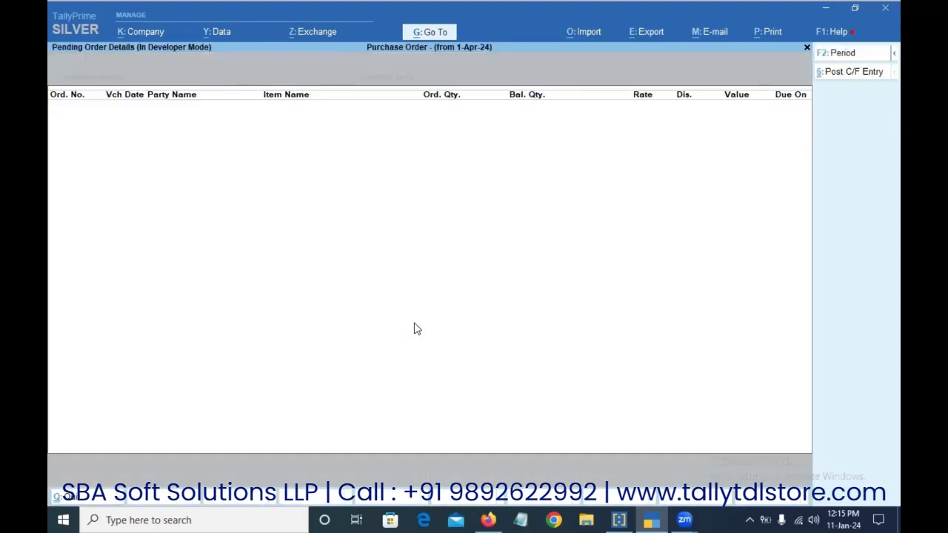
key("F2")
key("Return")
type("31-3-24")
key("Return")
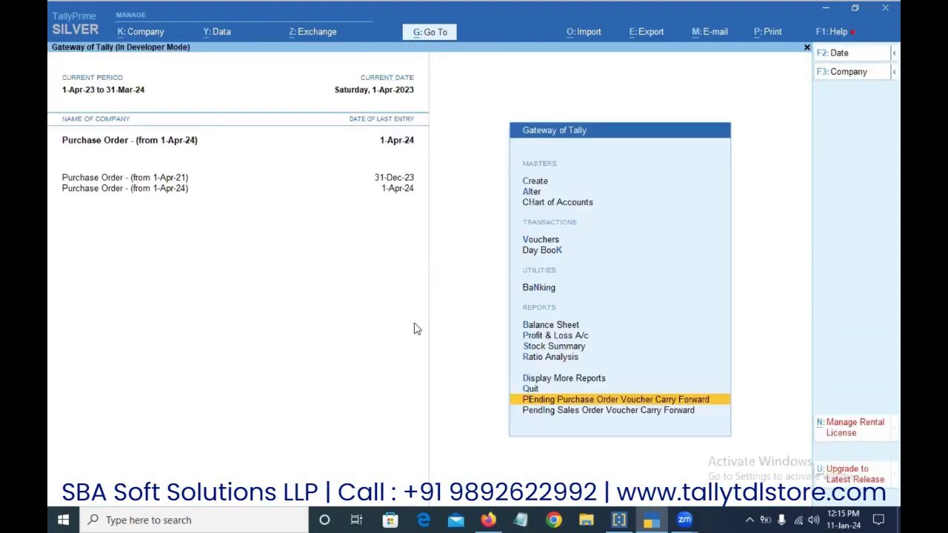
- Open the Day Book of the Purchase Order - (from 1-Apr-24) company for 1-Apr-24
key("d")
key("d")
key("F2")
key("Return")
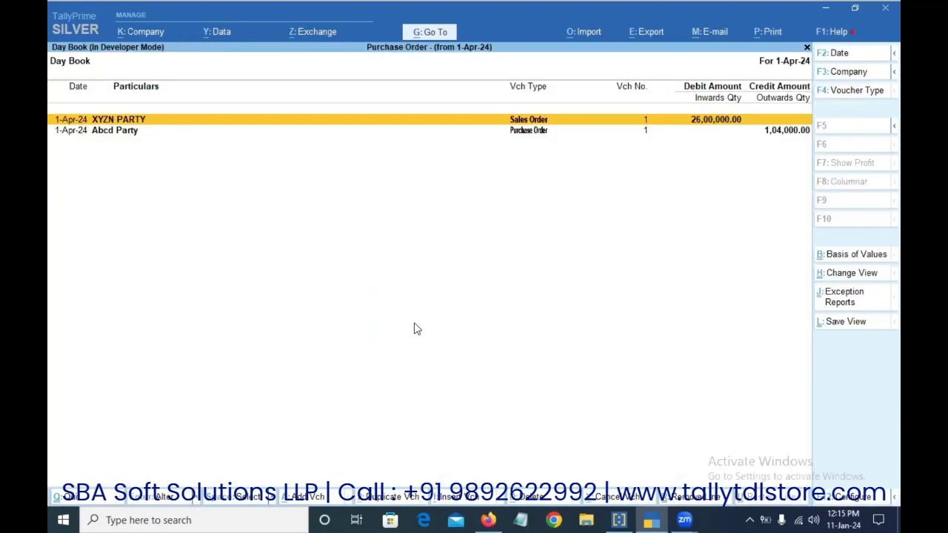
- Examine the Abcd Party purchase order voucher from the Day Book, and return to the Gateway of Tally
key("Down")
key("Return")
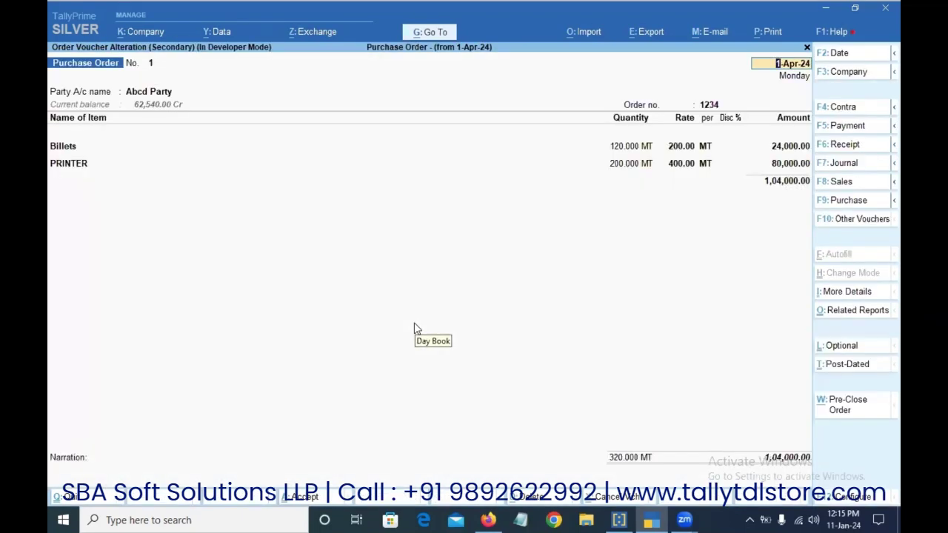
key("Escape")
key("Escape")
key("Escape")
key("Down")
key("Down")
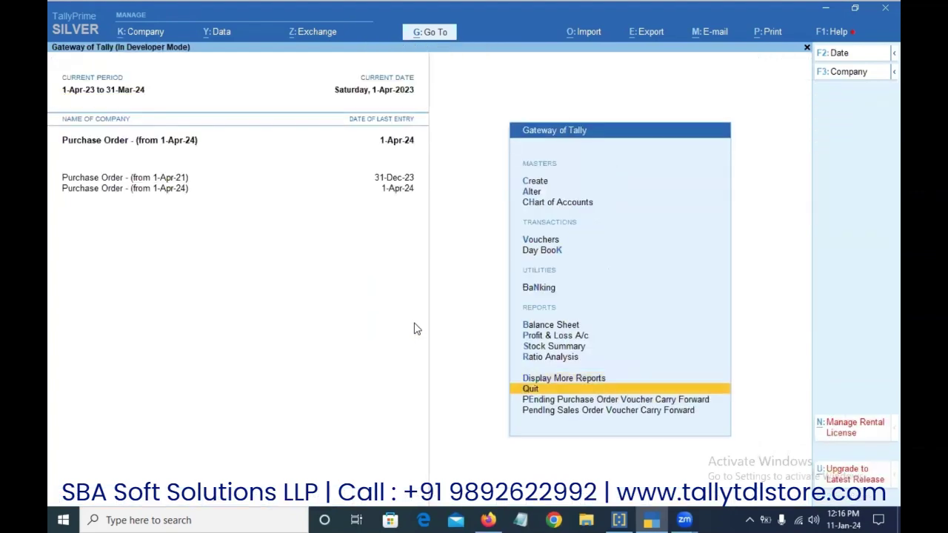
key("Return")
key("F2")
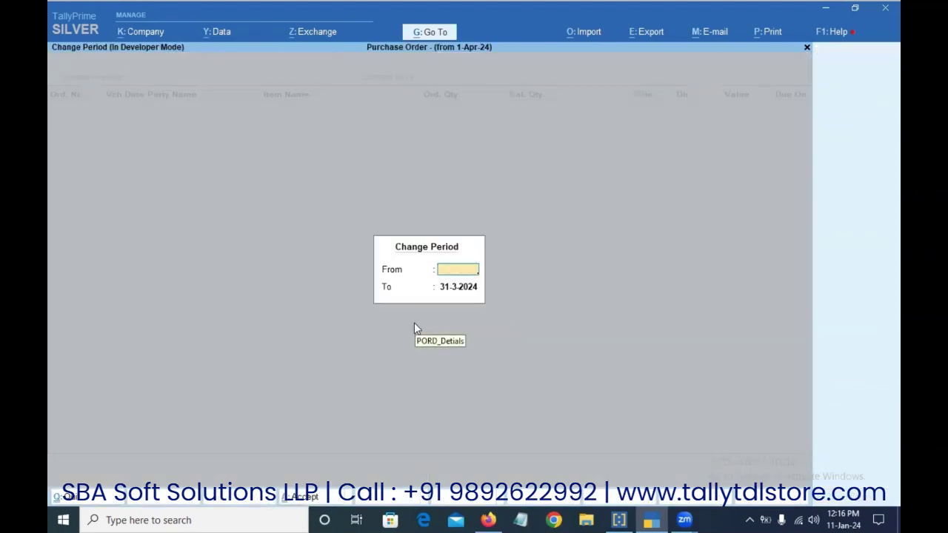
key("Escape")
key("Escape")
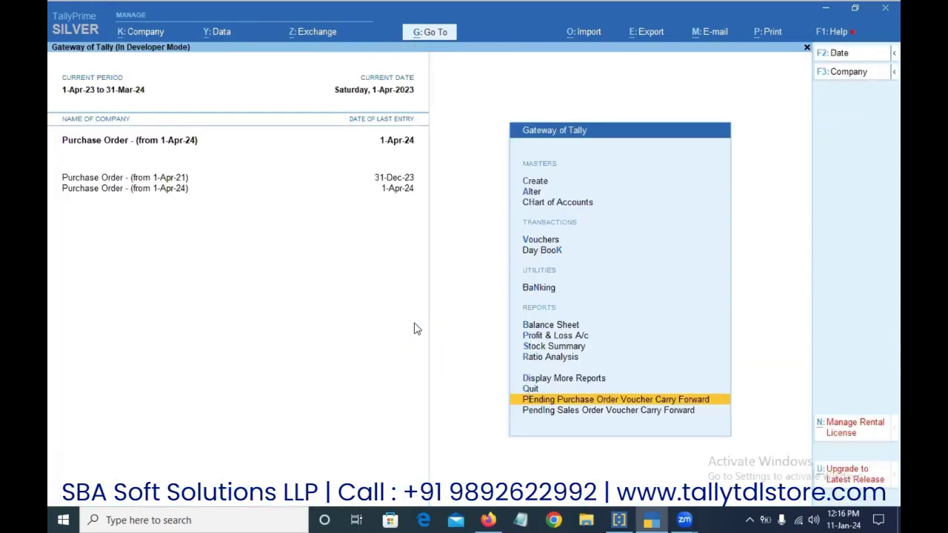
- Set the current period of the Purchase Order - (from 1-Apr-24) company to 1-Apr-24 through 31-Mar-25
key("alt+F2")
type("1-4-24")
key("Return")
type("m2")
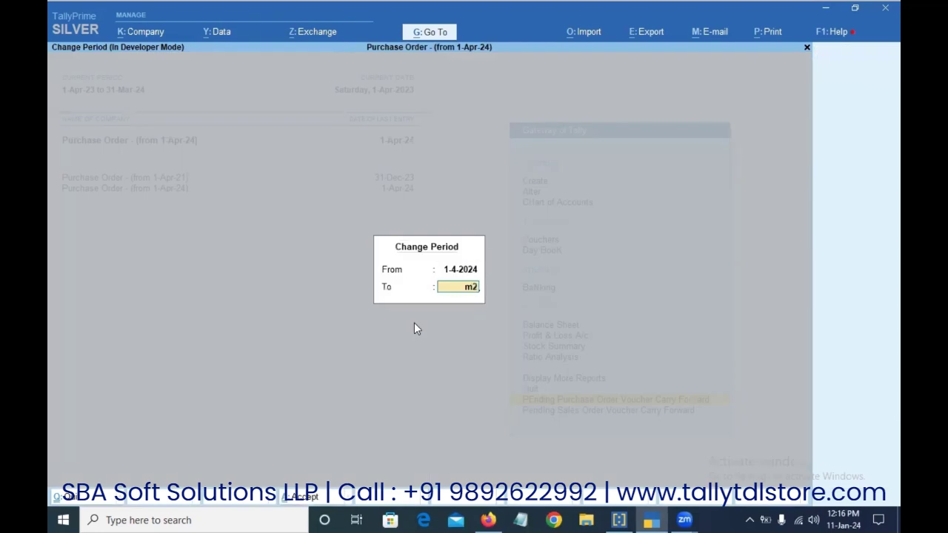
key("Return")
- Examine the pending purchase order carry-forward details and their item lines, and close the report
key("Return")
key("Down")
key("Down")
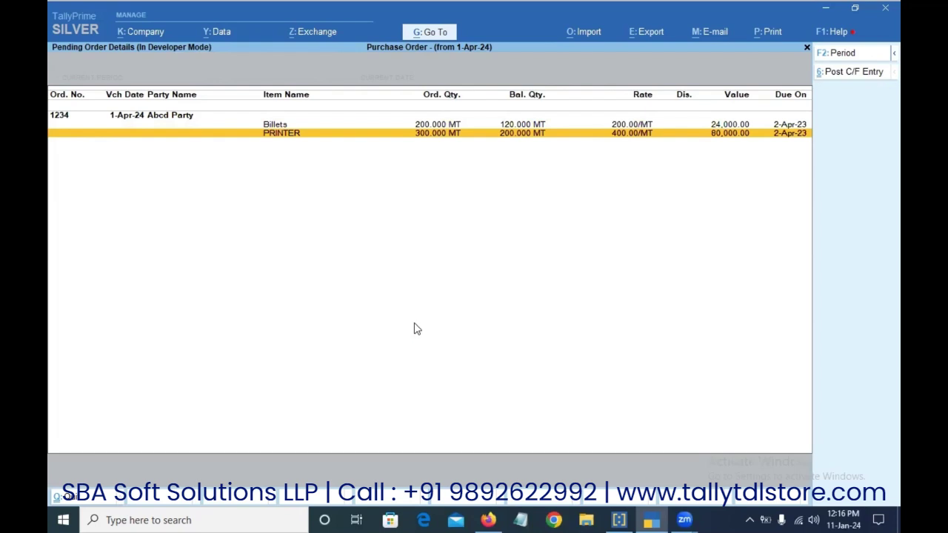
key("Escape")
key("Escape")
key("Escape")
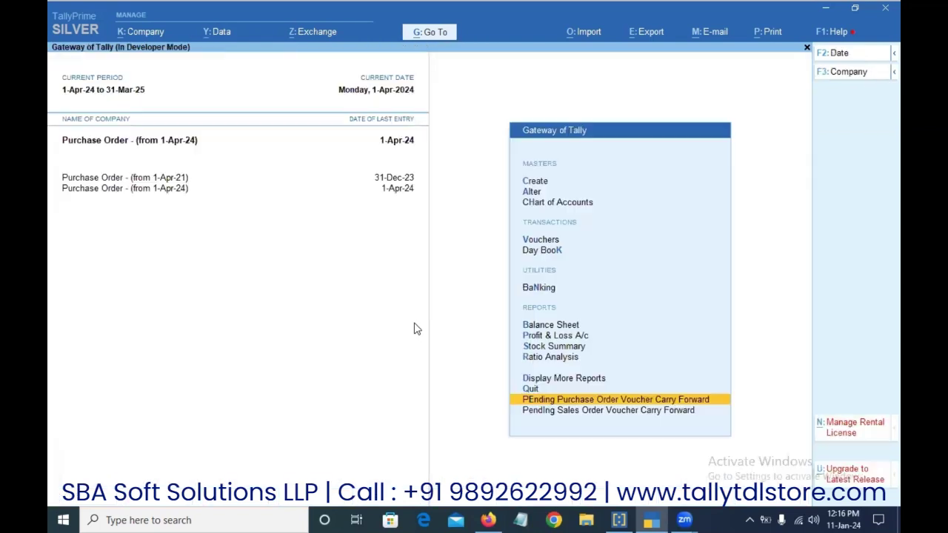
- Open the Statements of Inventory among the additional display reports
key("d")
key("Down")
key("Down")
key("Down")
key("Down")
key("Down")
key("Down")
key("Down")
key("Return")
- View the Purchase Order Outstandings report for all orders
key("Down")
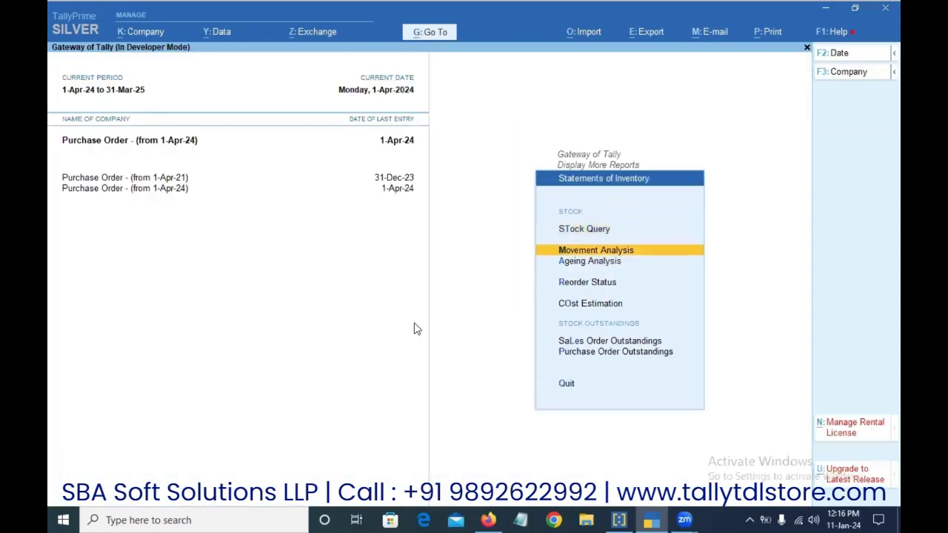
key("Down")
key("Down")
key("Down")
key("Down")
key("Down")
key("Down")
key("Up")
key("Return")
key("Down")
key("Down")
key("Down")
key("Down")
key("Down")
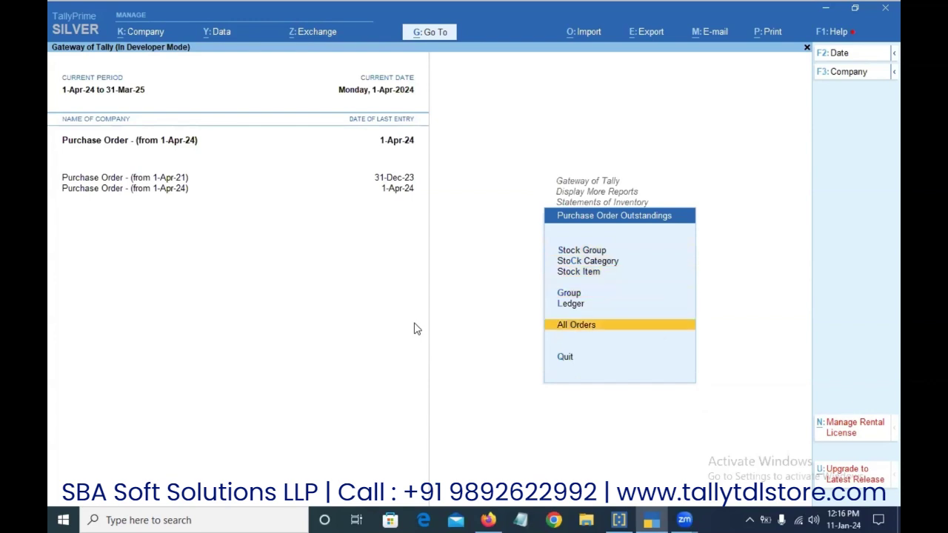
key("Return")
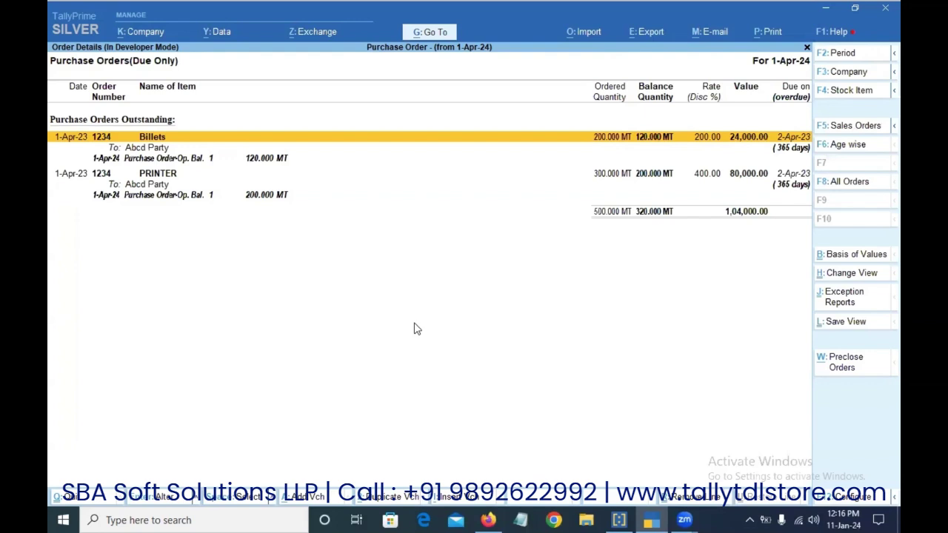
- Close the purchase order report and view the Sales Order Outstandings for all orders
key("Escape")
key("Escape")
key("Up")
key("Return")
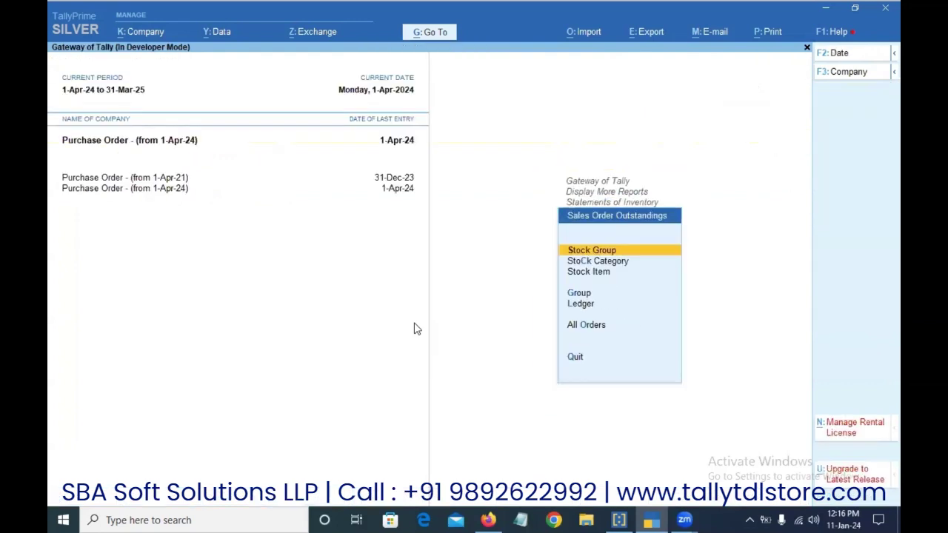
key("Up")
key("Up")
key("Return")
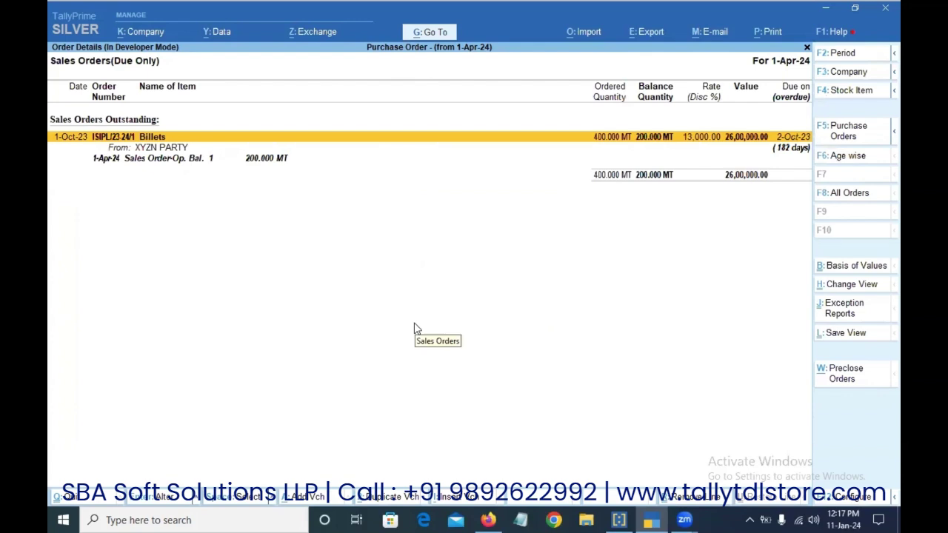
- Examine the XYZN PARTY sales order voucher from the outstandings report, and return to Display More Reports
key("Down")
key("Return")
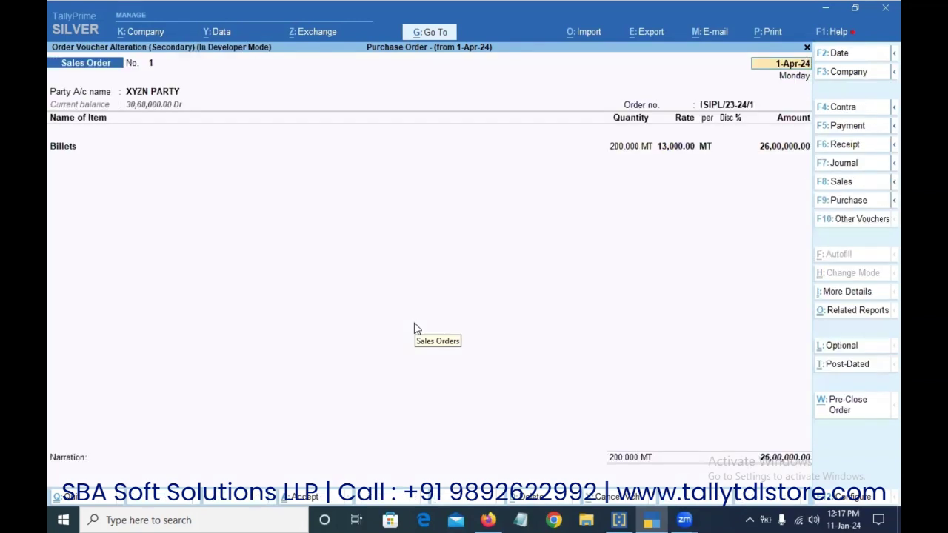
key("Escape")
key("Escape")
key("Escape")
key("Escape")
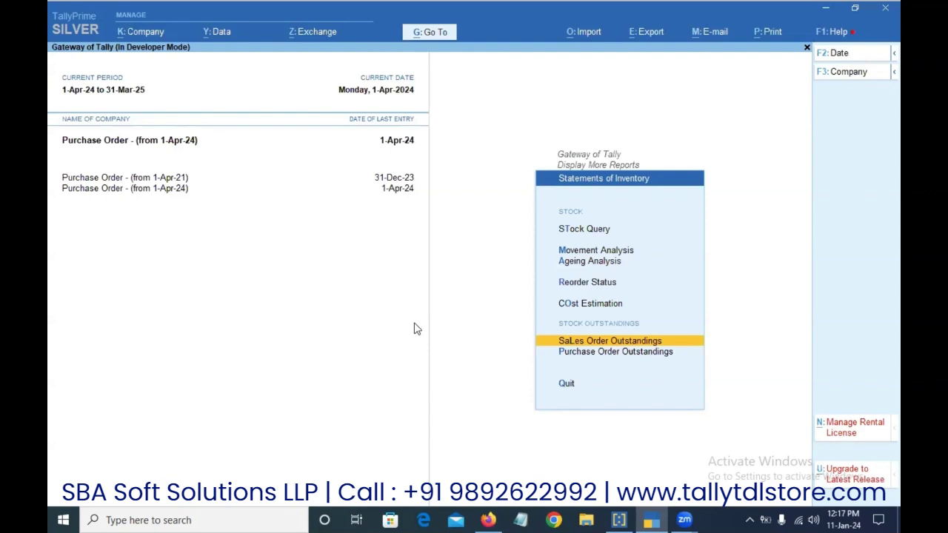
key("Escape")
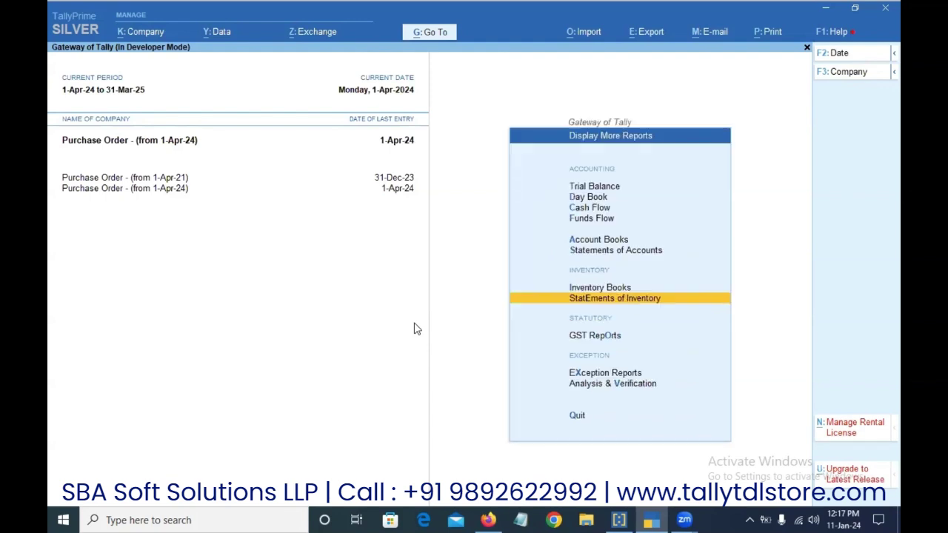